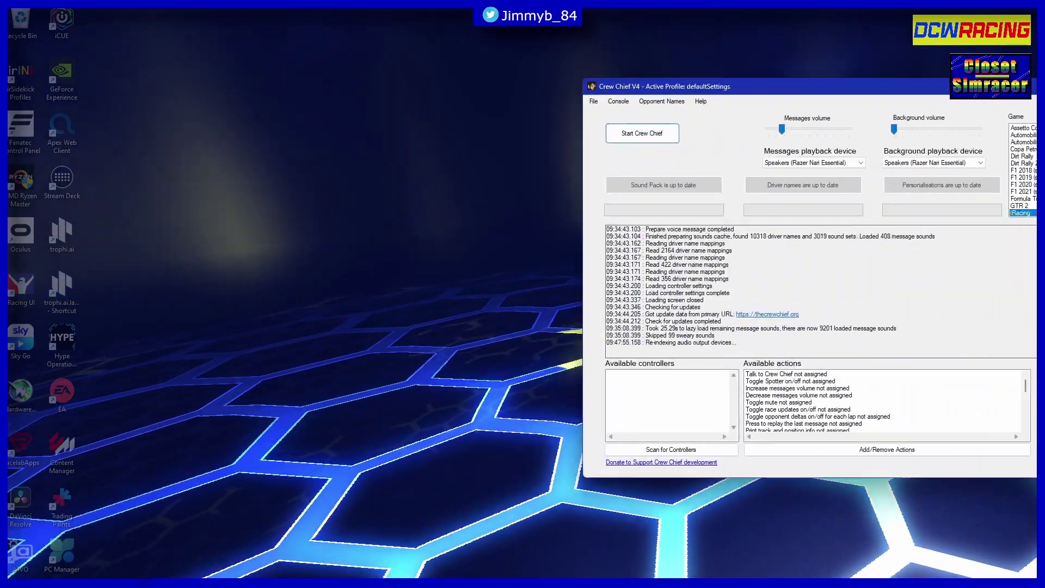
Bring the whole Crew Chief window into view to look it over, and move it out of the way
{"action": "left_click_drag", "start_coordinate": [953, 83], "coordinate": [585, 67]}
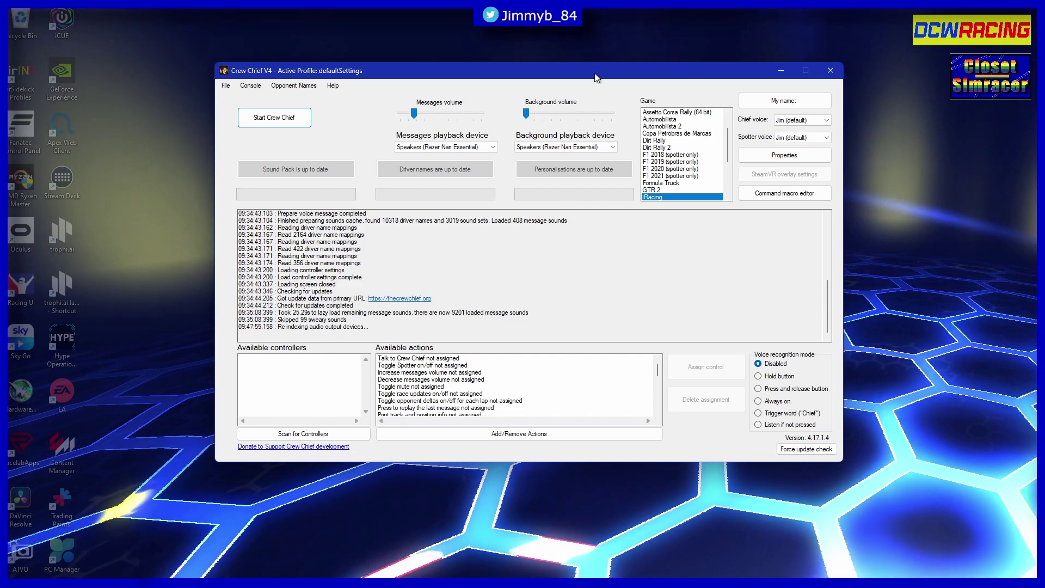
{"action": "left_click_drag", "start_coordinate": [596, 77], "coordinate": [1002, 98]}
{"action": "left_click", "coordinate": [1001, 97]}
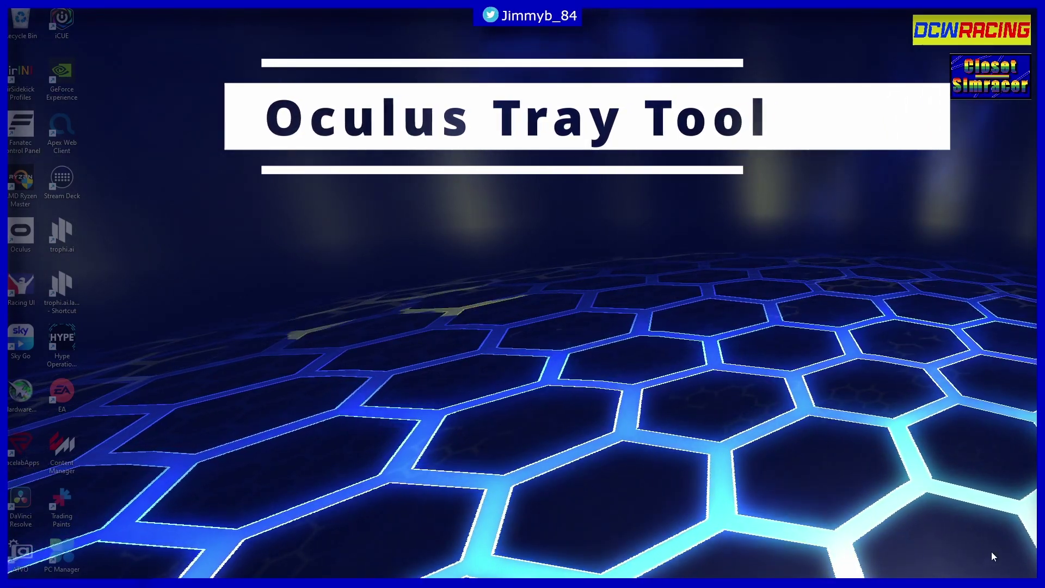
Switch to Oculus Tray Tool and move its window fully into view on the desktop
{"action": "mouse_move", "coordinate": [988, 580]}
{"action": "left_click", "coordinate": [915, 576]}
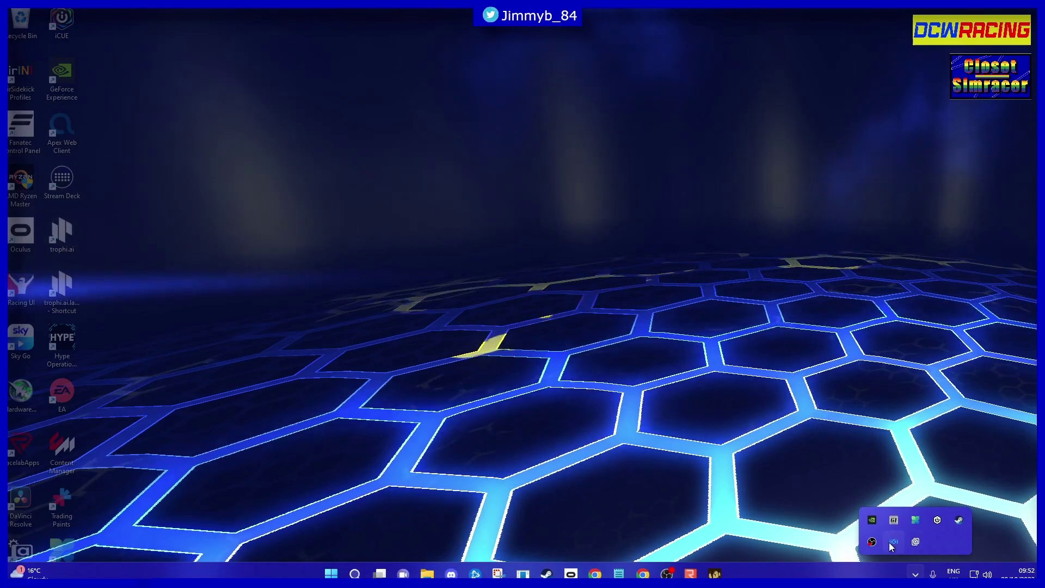
{"action": "left_click", "coordinate": [894, 541]}
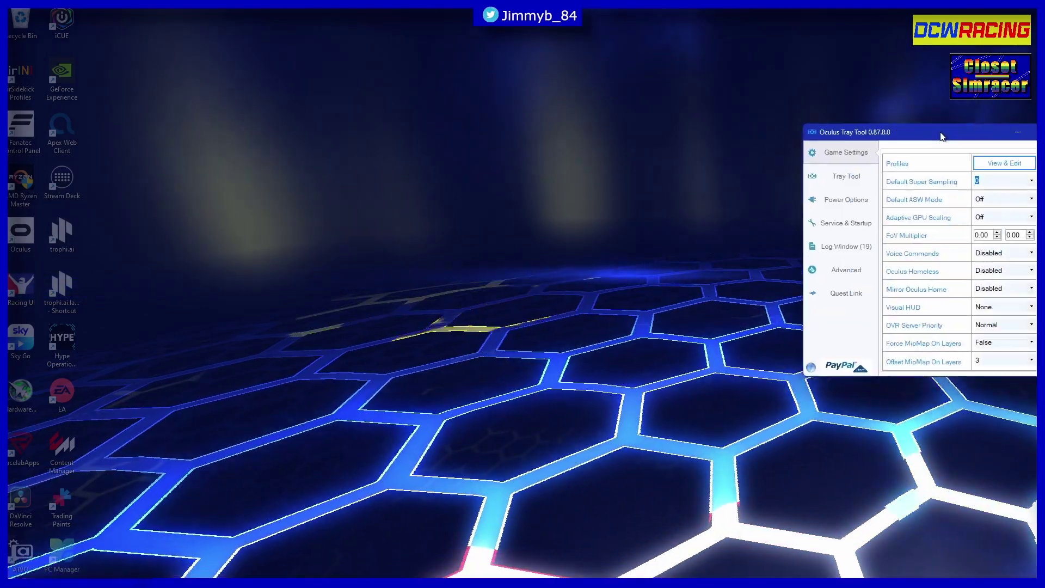
{"action": "left_click_drag", "start_coordinate": [932, 133], "coordinate": [554, 136]}
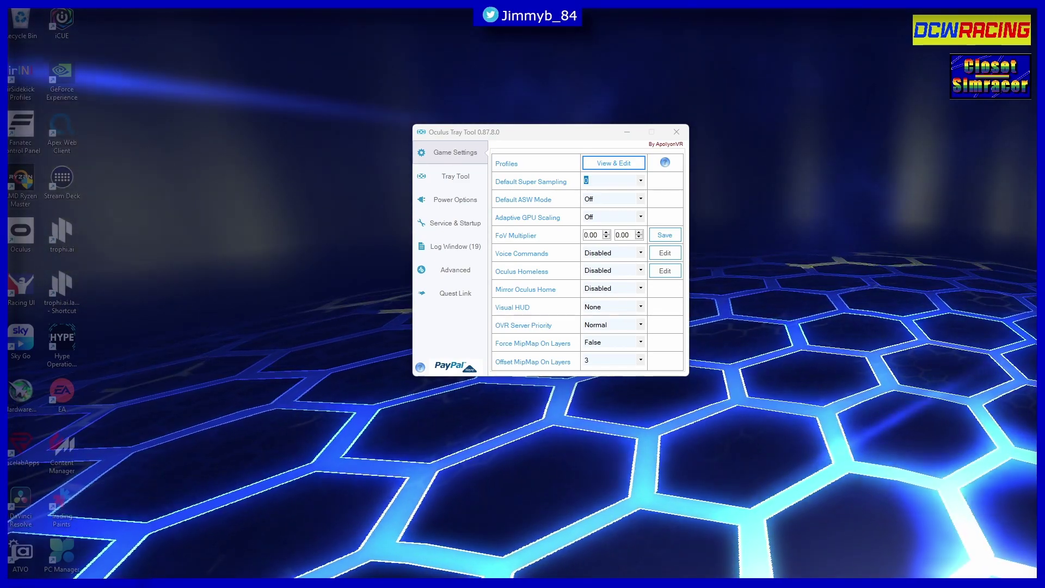
Open the game profiles list and place its window clear of the main settings
{"action": "left_click", "coordinate": [613, 163]}
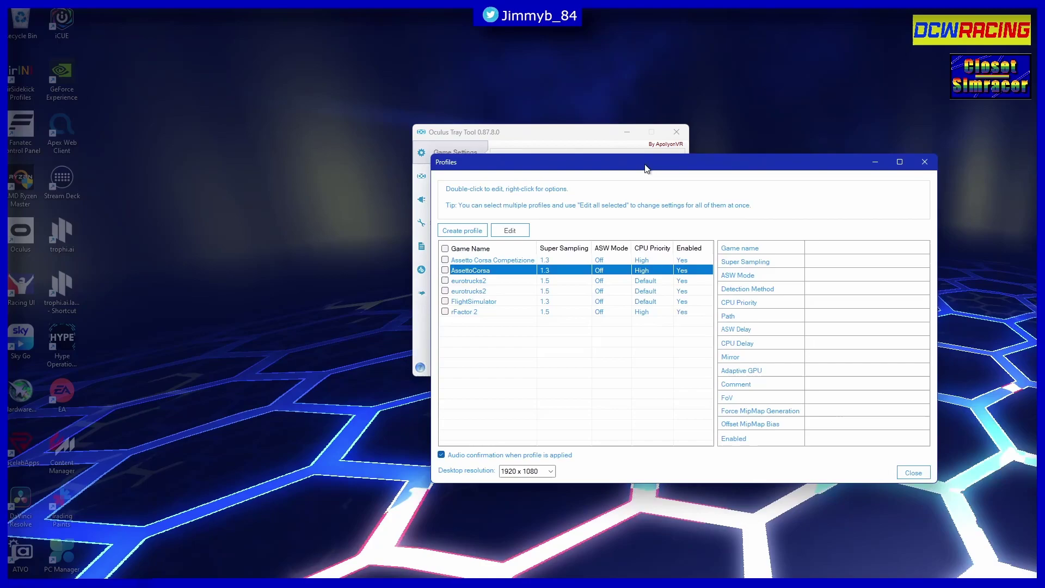
{"action": "left_click_drag", "start_coordinate": [646, 166], "coordinate": [731, 224]}
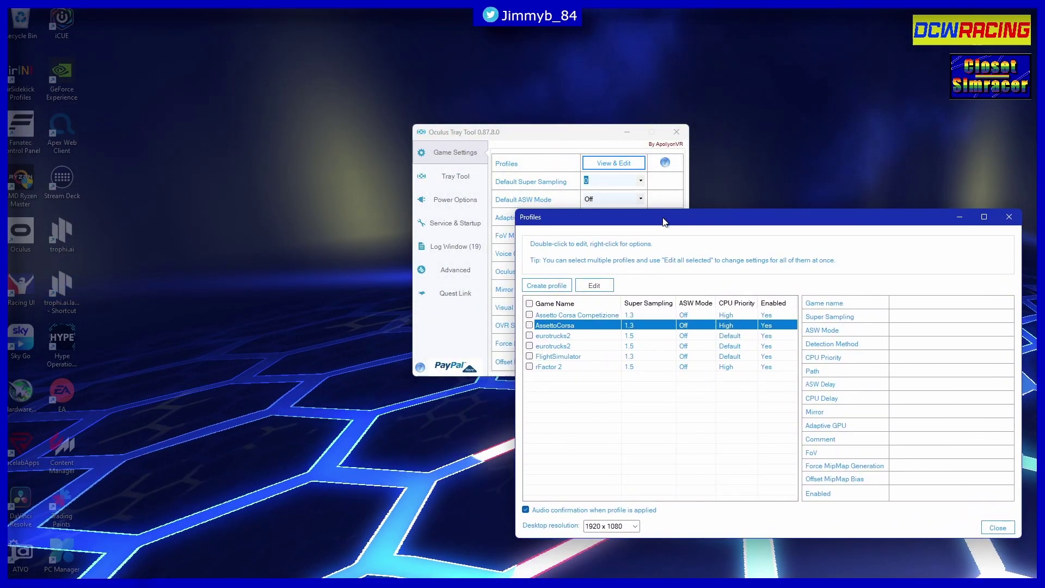
{"action": "key", "text": "super+Up"}
{"action": "double_click", "coordinate": [593, 12]}
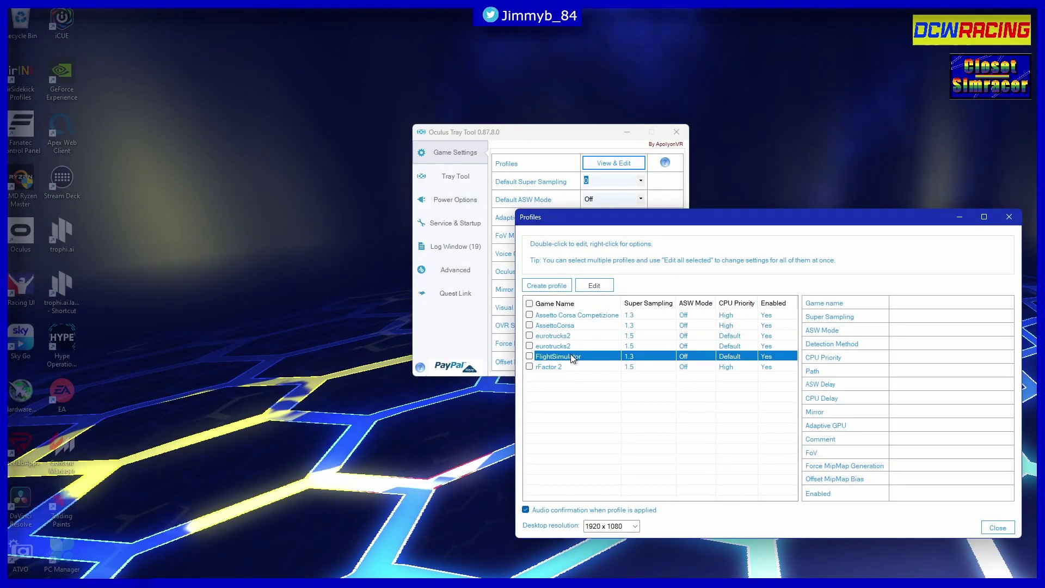
Open the rFactor 2 profile, review its super sampling, ASW and CPU priority settings, and accept it
{"action": "left_click", "coordinate": [572, 368]}
{"action": "double_click", "coordinate": [574, 368]}
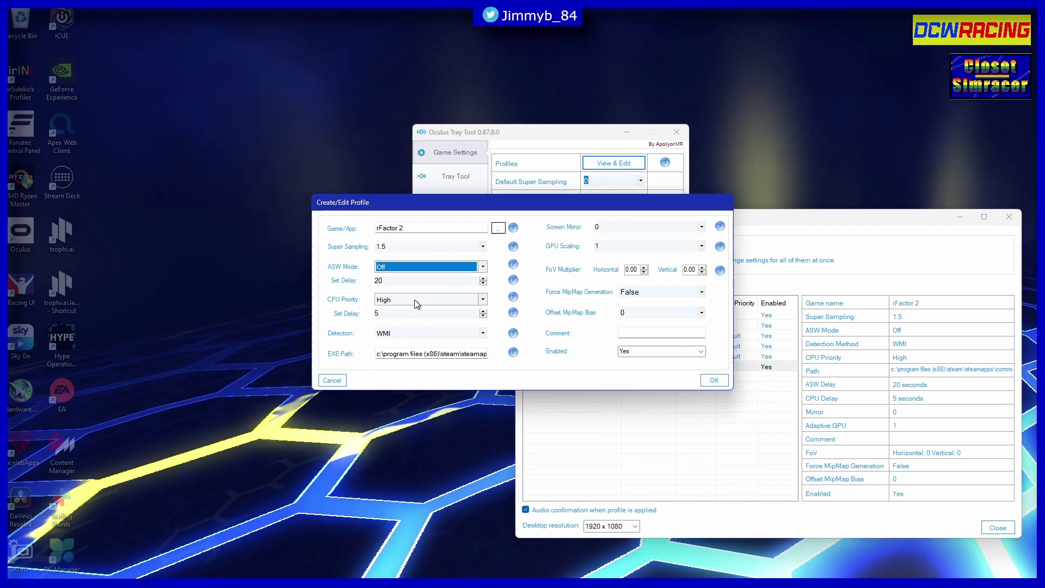
{"action": "left_click", "coordinate": [714, 380]}
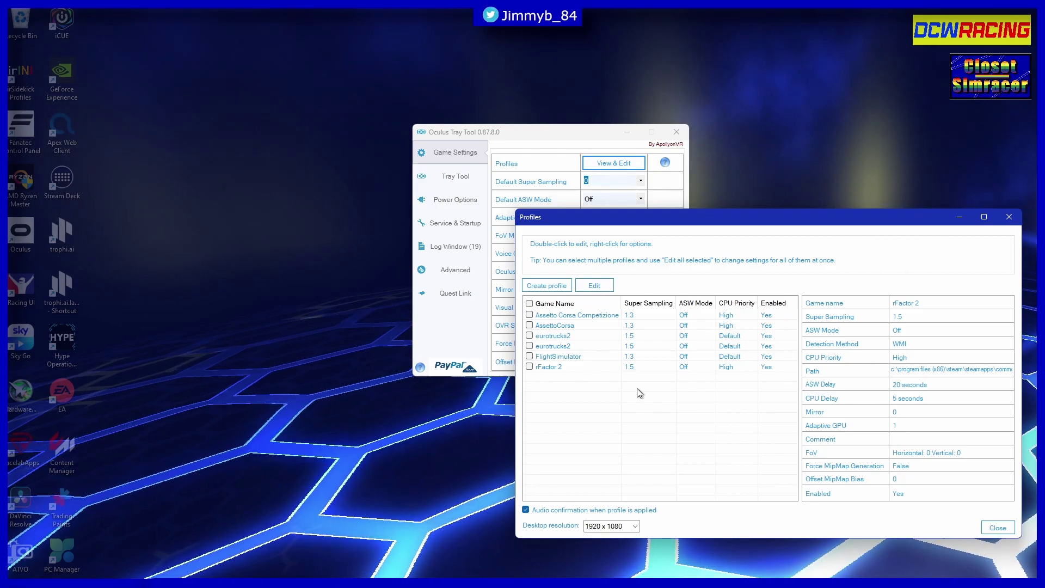
Look through the Assetto Corsa Competizione, eurotrucks2 and rFactor 2 entries in the profiles list, and close the list
{"action": "left_click", "coordinate": [678, 314]}
{"action": "double_click", "coordinate": [731, 215]}
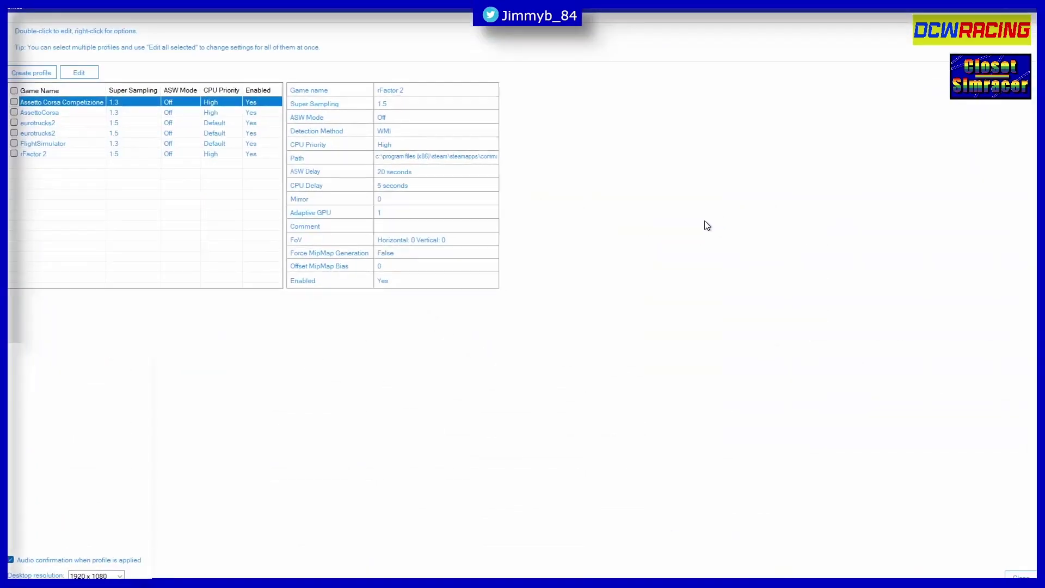
{"action": "double_click", "coordinate": [663, 12]}
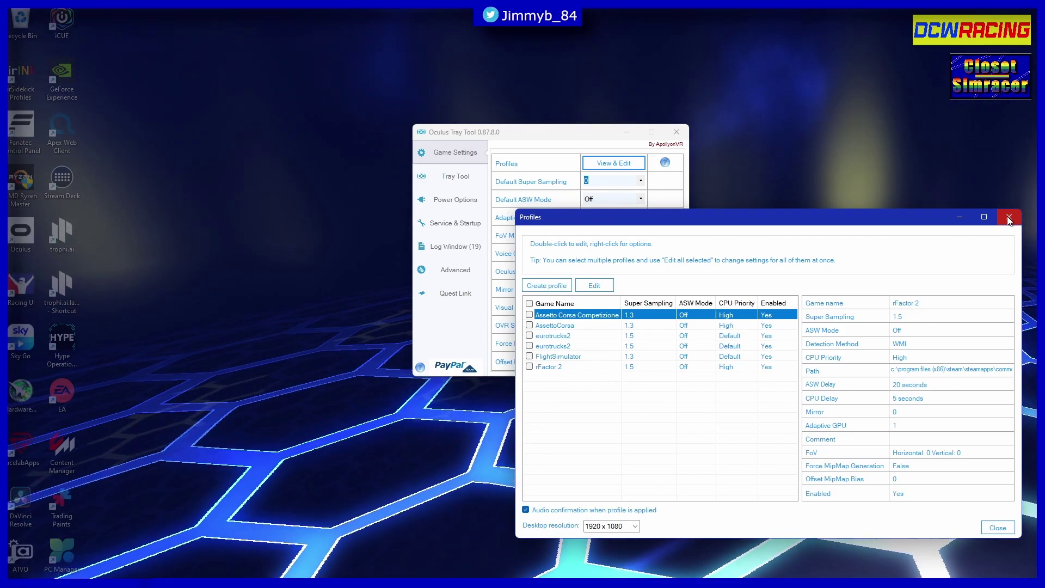
{"action": "left_click", "coordinate": [595, 336]}
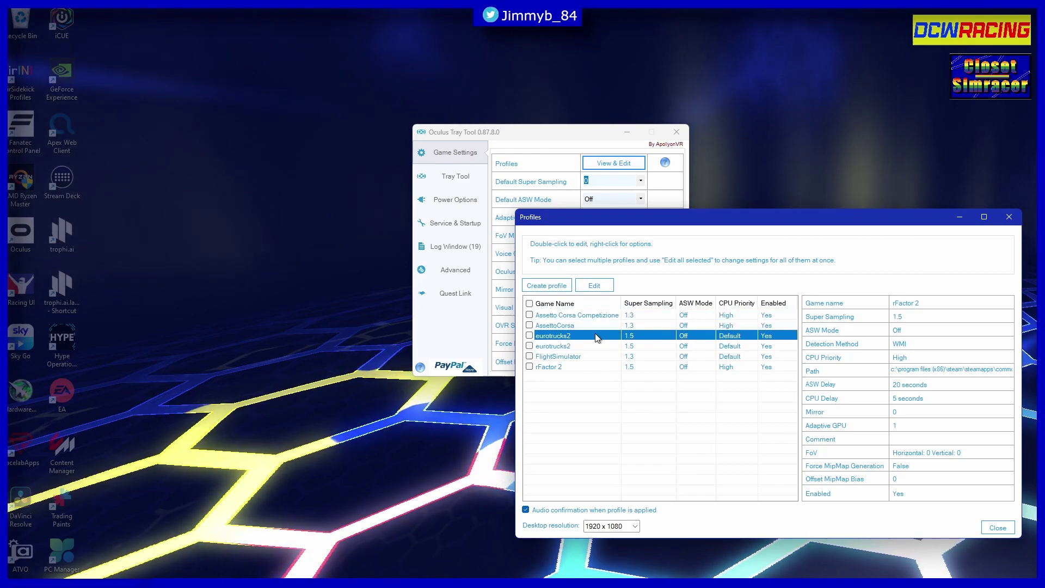
{"action": "left_click", "coordinate": [588, 366]}
{"action": "left_click", "coordinate": [596, 337]}
{"action": "left_click", "coordinate": [583, 315]}
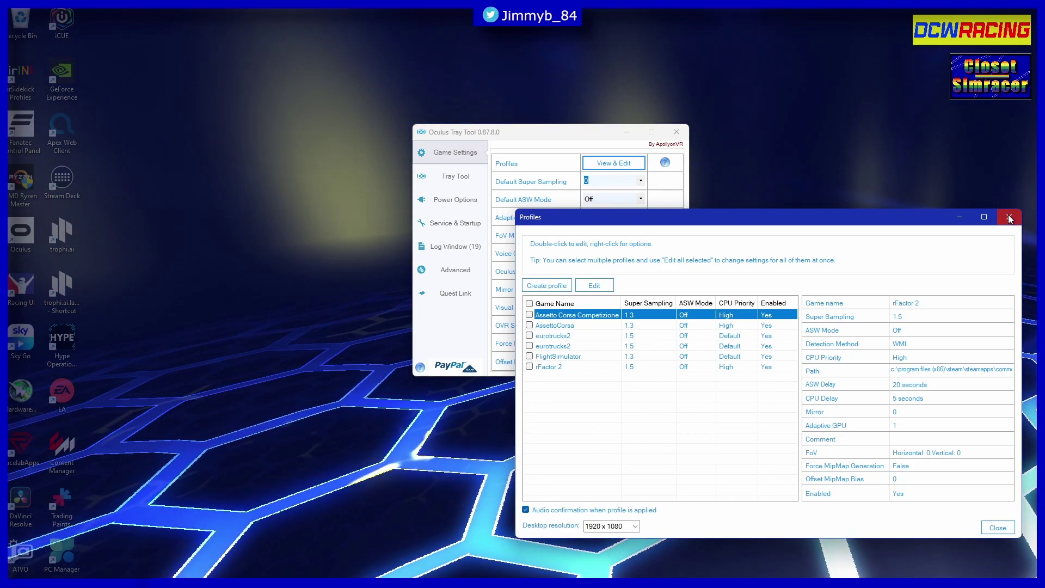
{"action": "left_click", "coordinate": [1009, 218]}
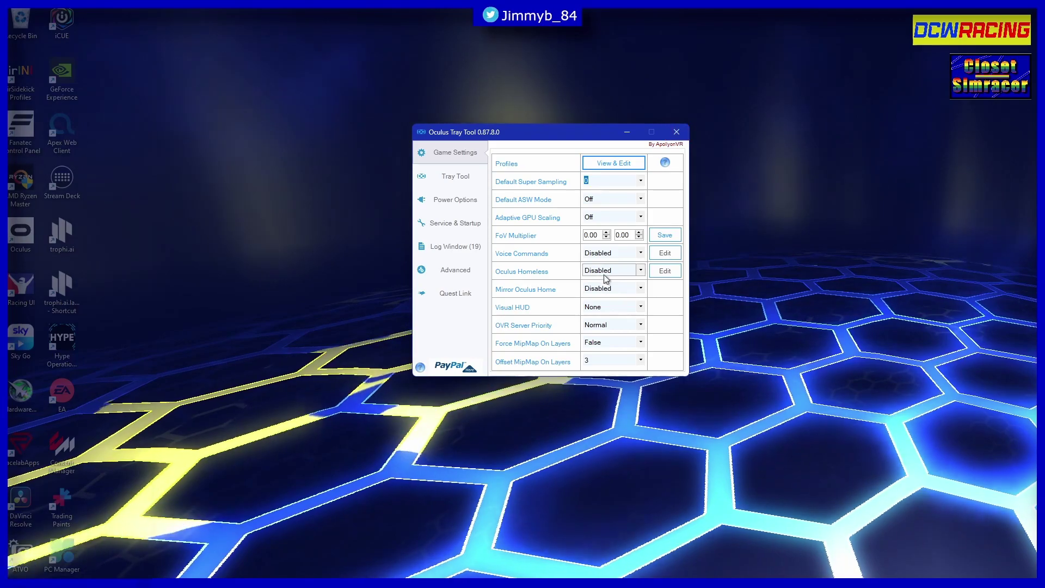
Set Oculus Homeless to Enabled in the game settings
{"action": "scroll", "coordinate": [604, 275], "scroll_direction": "down", "scroll_amount": 1}
{"action": "left_click", "coordinate": [608, 344]}
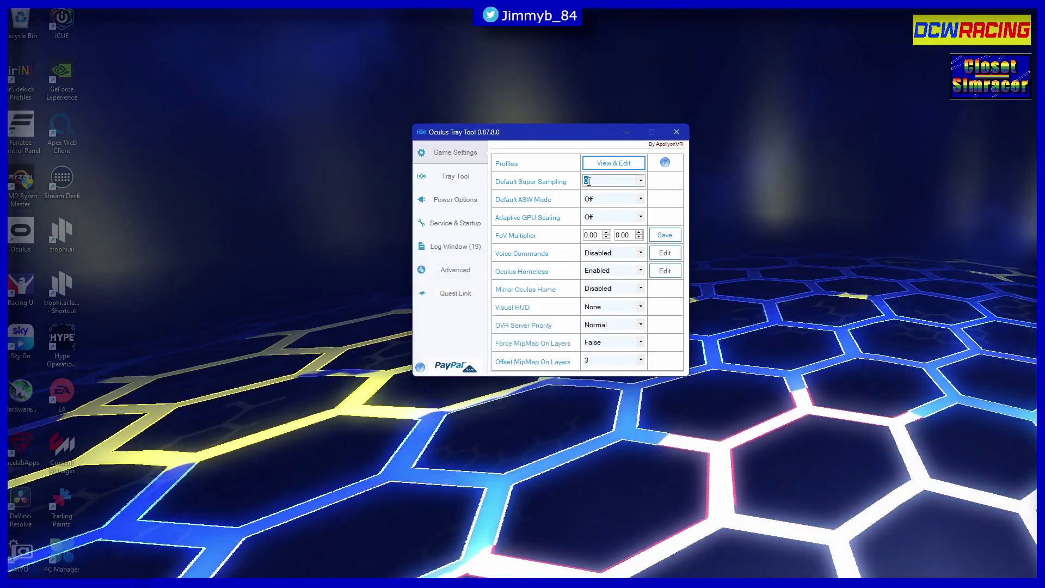
Reopen the game profiles list and open the rFactor 2 profile for editing
{"action": "left_click", "coordinate": [613, 163]}
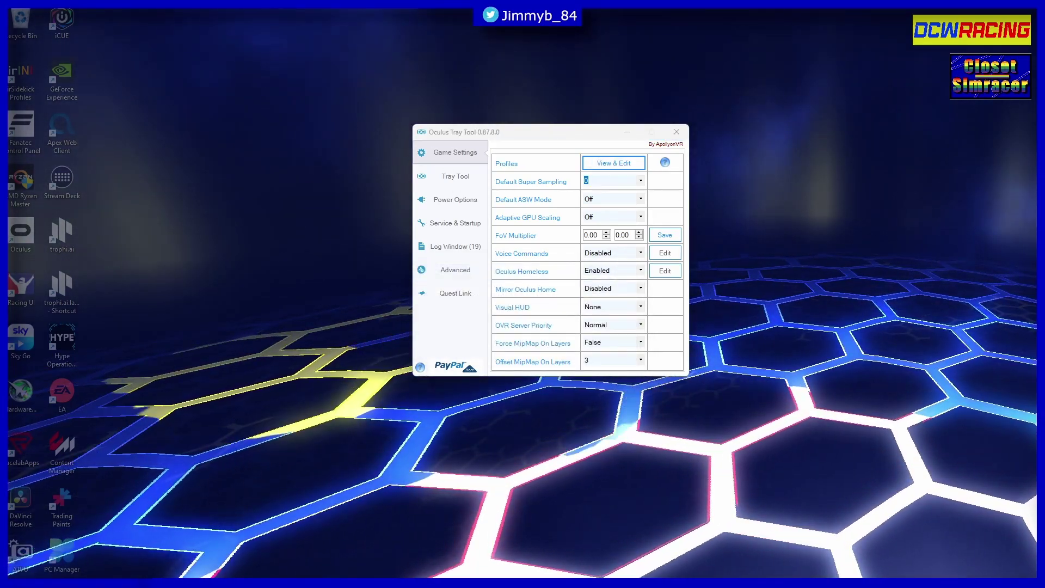
{"action": "left_click", "coordinate": [473, 283]}
{"action": "left_click", "coordinate": [480, 305]}
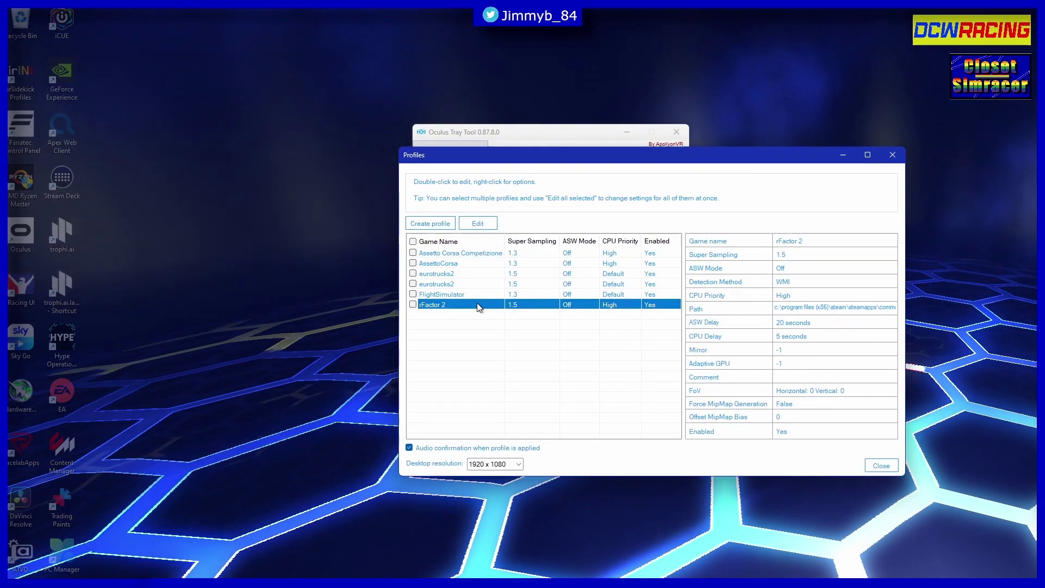
{"action": "double_click", "coordinate": [479, 307]}
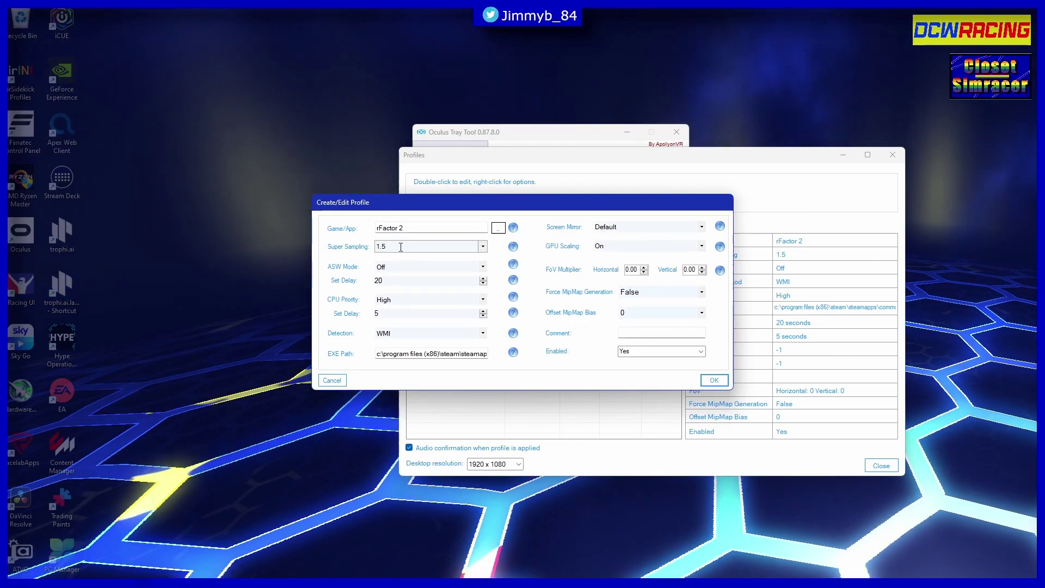
Examine the available super sampling values for rFactor 2, accept the profile as it is, and close the profiles list
{"action": "left_click", "coordinate": [482, 247]}
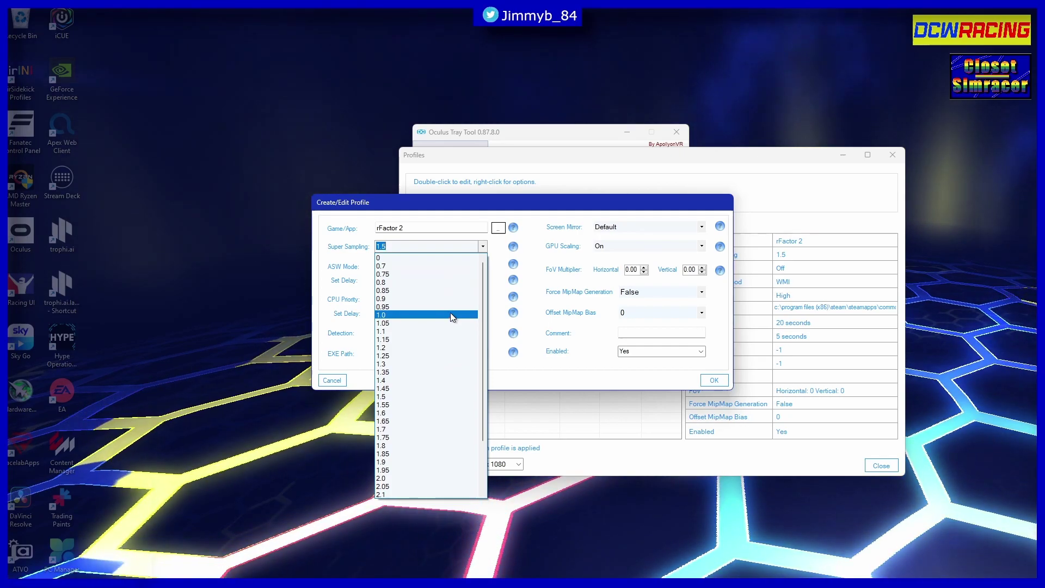
{"action": "scroll", "coordinate": [449, 312], "scroll_direction": "down", "scroll_amount": 3}
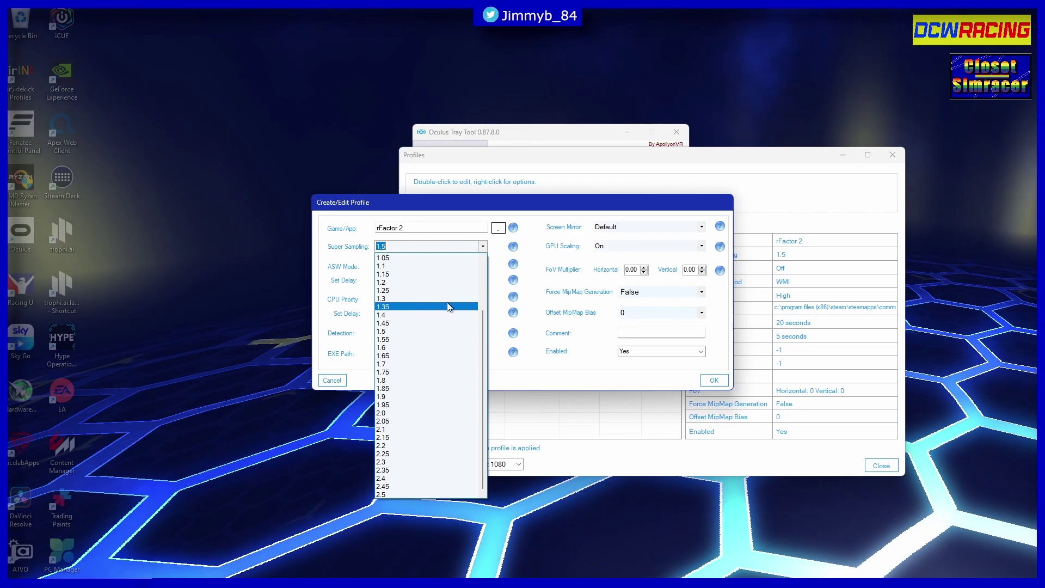
{"action": "left_click", "coordinate": [542, 202]}
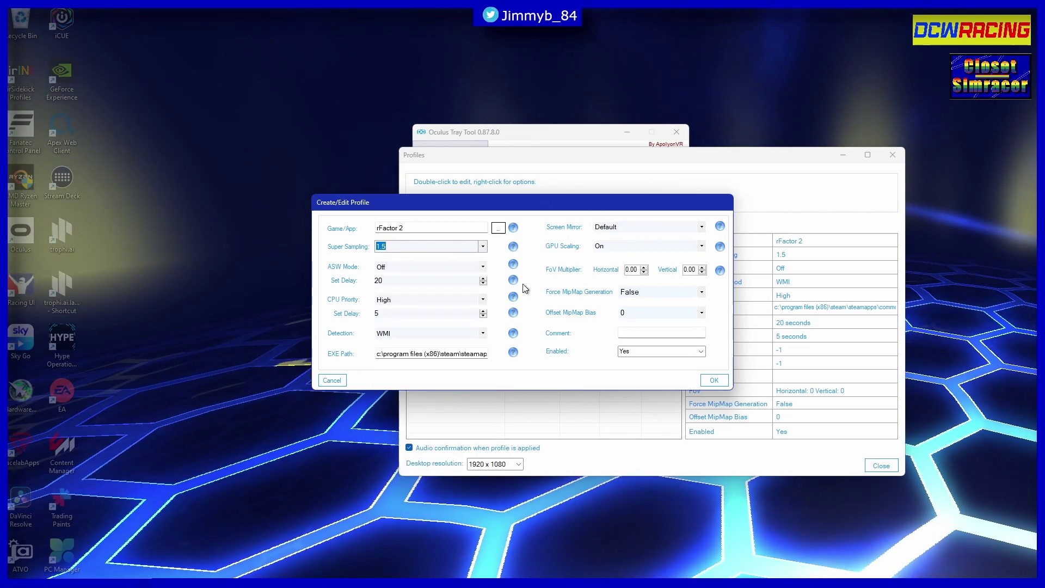
{"action": "left_click", "coordinate": [714, 380]}
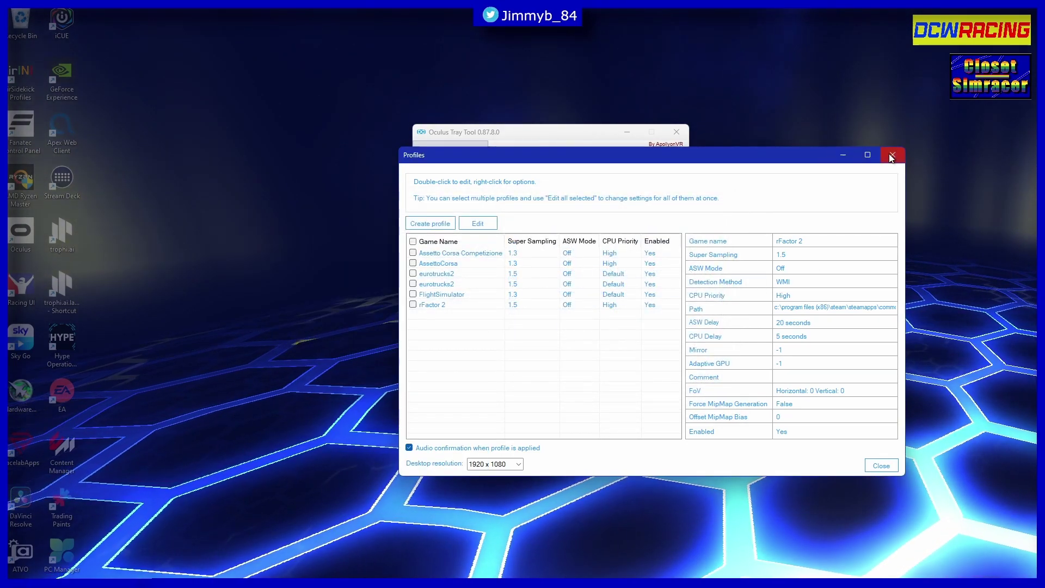
{"action": "key", "text": "Escape"}
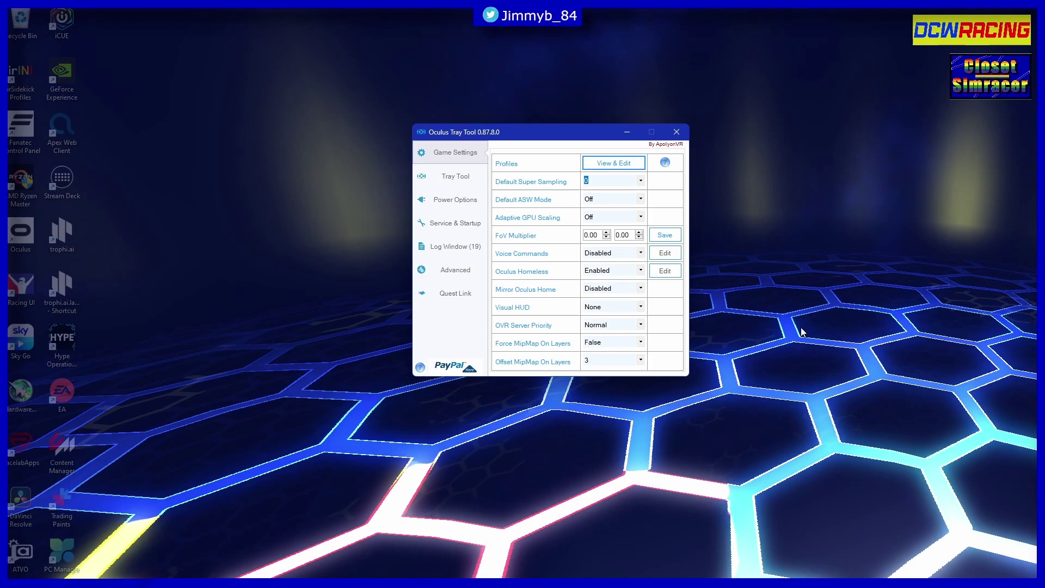
Exit Oculus Tray Tool and confirm the exit
{"action": "left_click", "coordinate": [678, 132]}
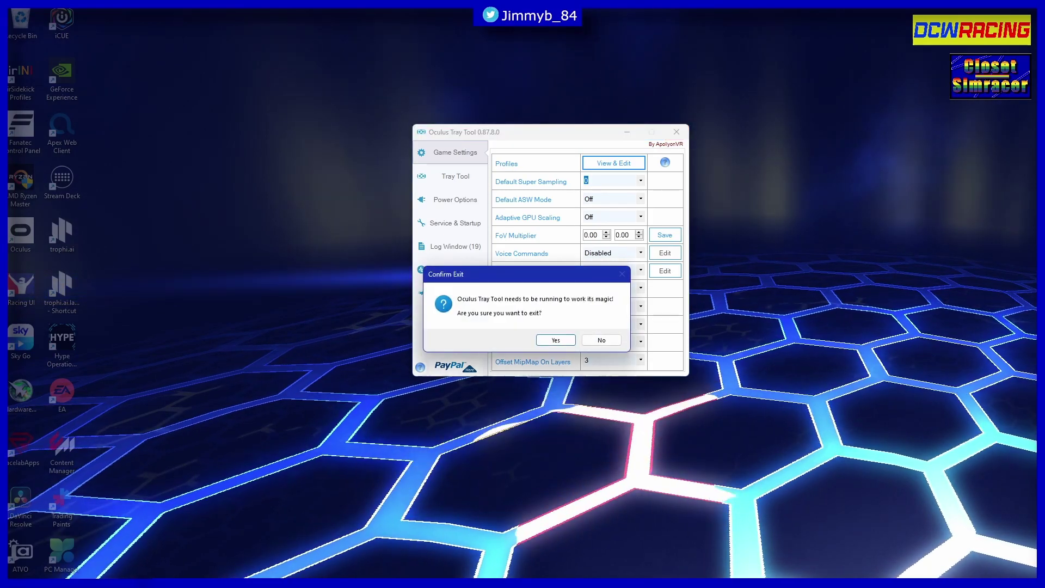
{"action": "left_click", "coordinate": [561, 341]}
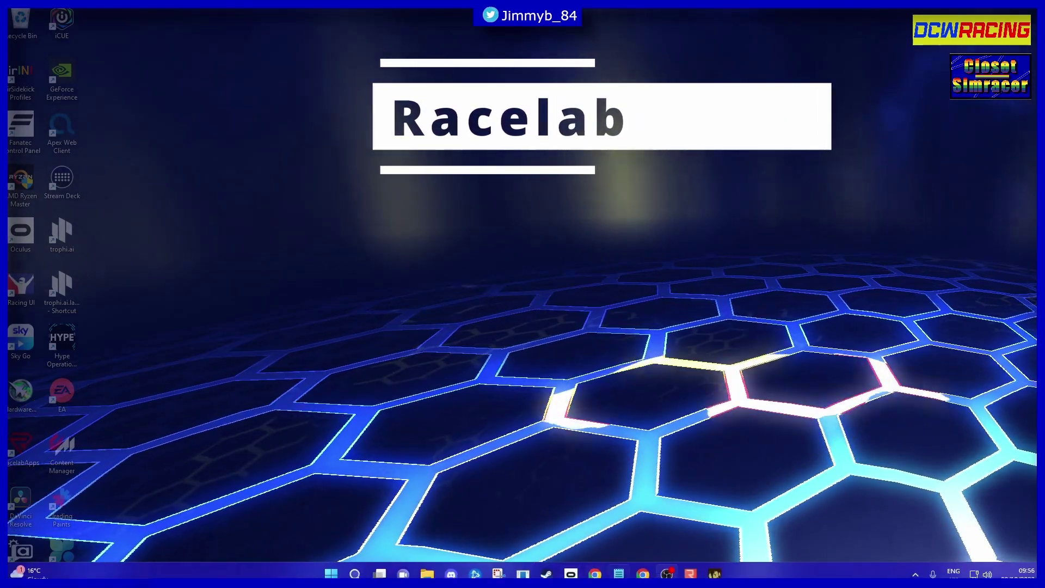
Launch RacelabApps and open the rFactor 2 overlay settings
{"action": "key", "text": "super"}
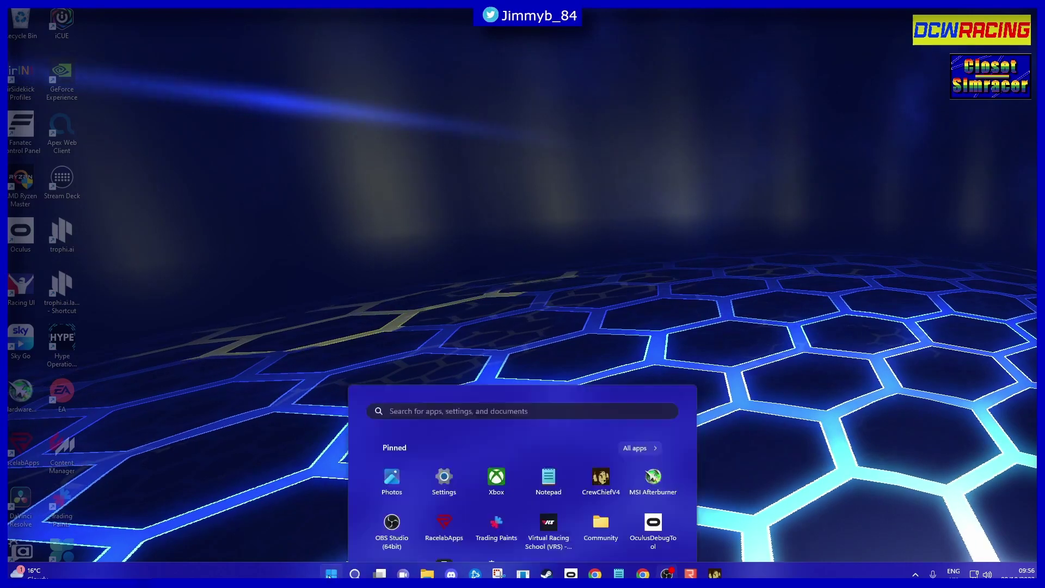
{"action": "left_click", "coordinate": [462, 313]}
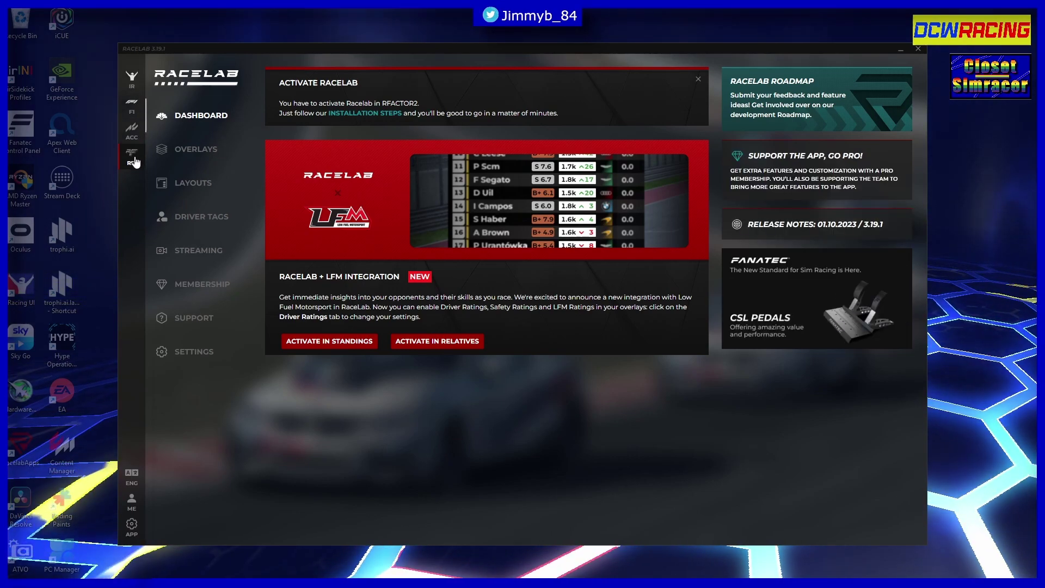
{"action": "left_click", "coordinate": [195, 155]}
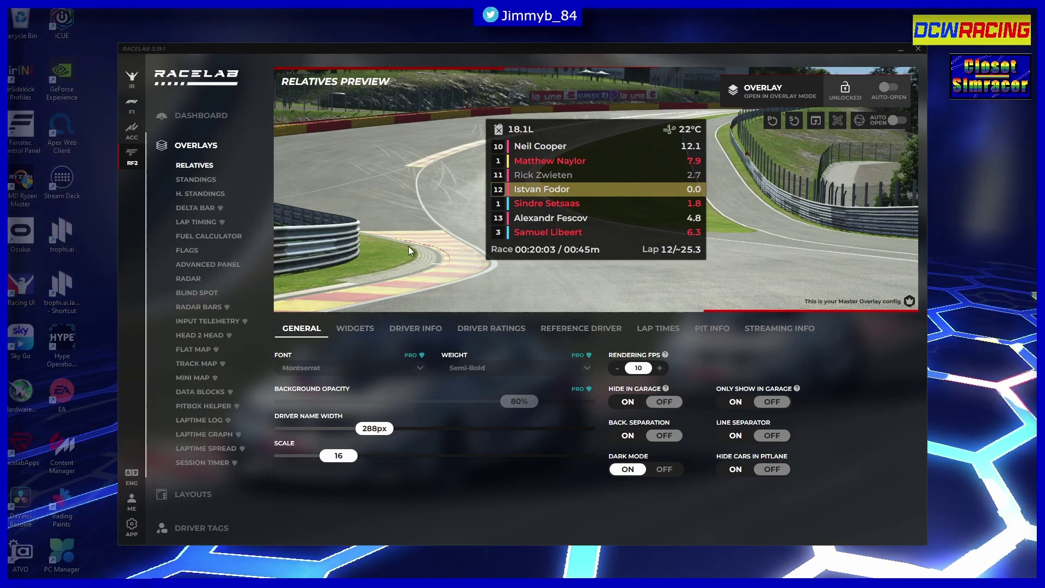
Preview the Fuel Calculator and Relatives overlays, and minimize the Racelab window
{"action": "left_click", "coordinate": [225, 237]}
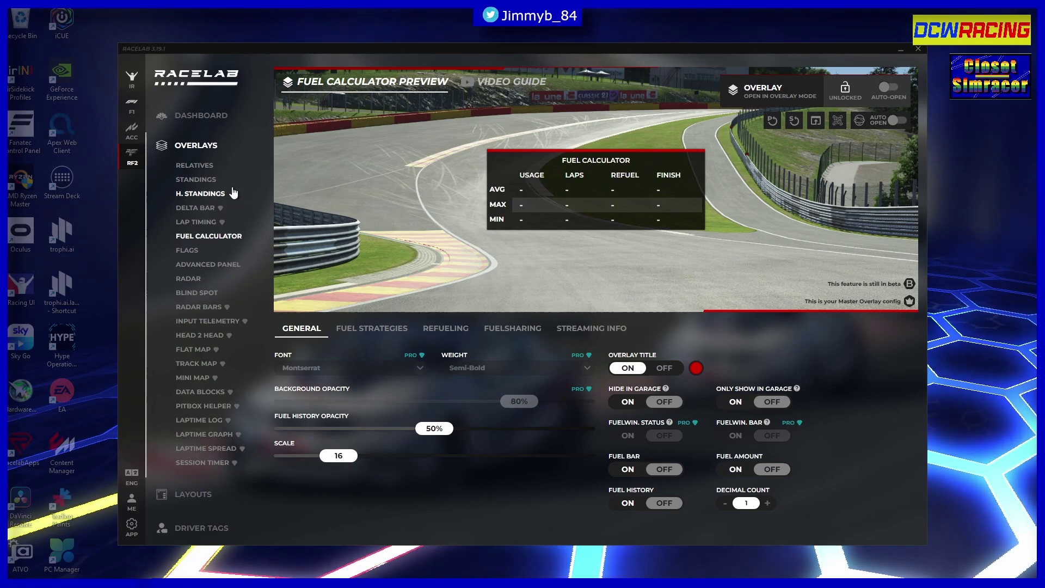
{"action": "left_click", "coordinate": [200, 166]}
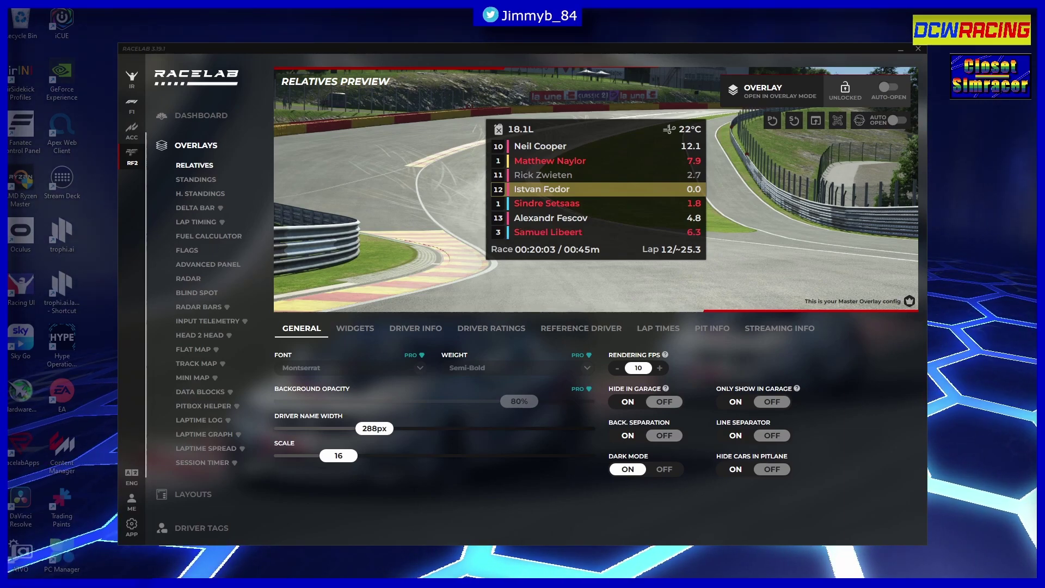
{"action": "left_click", "coordinate": [904, 51]}
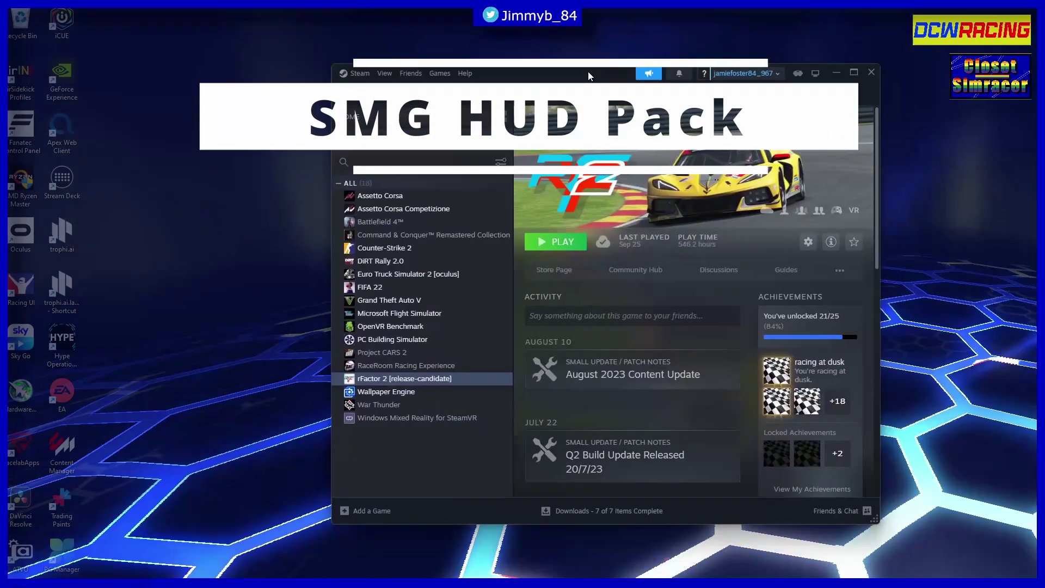
Switch to Steam and open the Workshop page for rFactor 2
{"action": "mouse_move", "coordinate": [568, 156]}
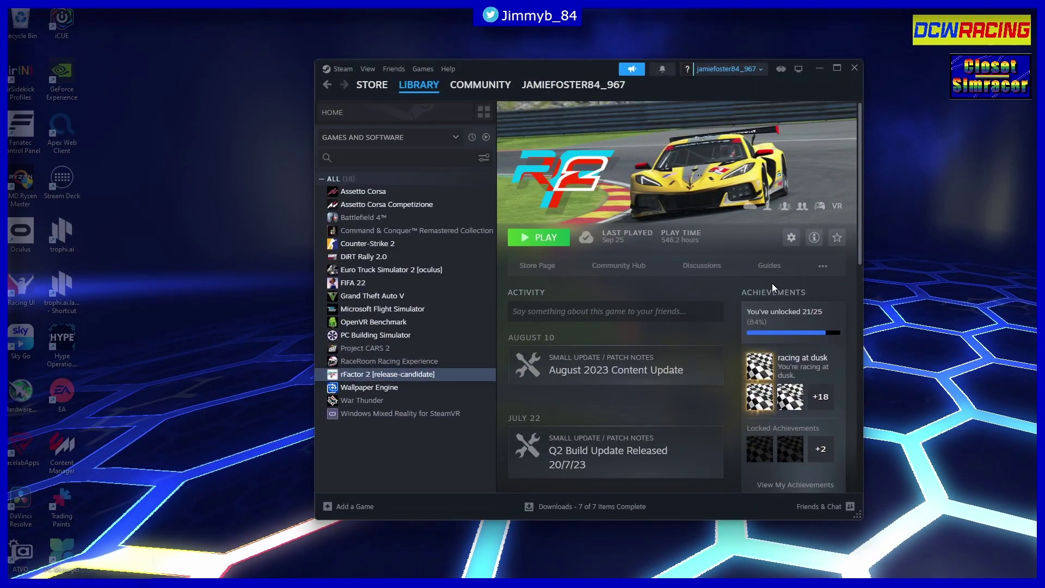
{"action": "left_click", "coordinate": [822, 266]}
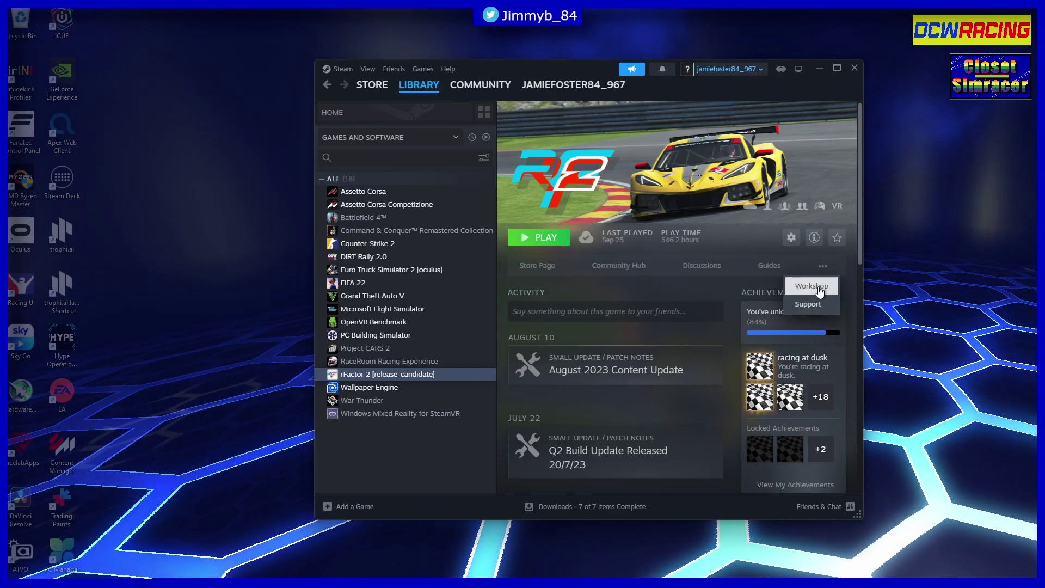
{"action": "left_click", "coordinate": [819, 287]}
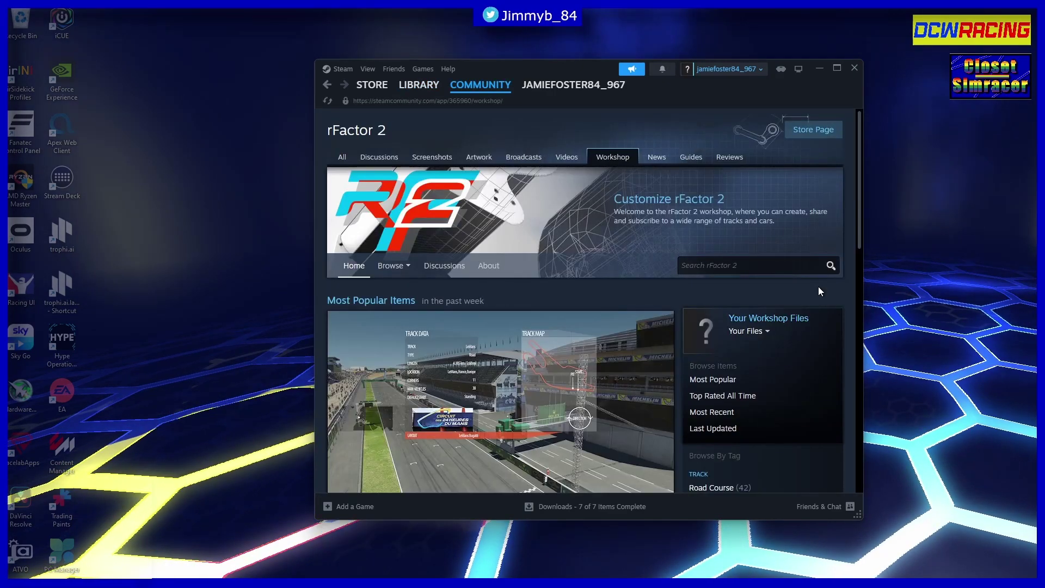
Browse the rFactor 2 Workshop home page and open the list of subscribed items
{"action": "scroll", "coordinate": [615, 248], "scroll_direction": "down", "scroll_amount": 8}
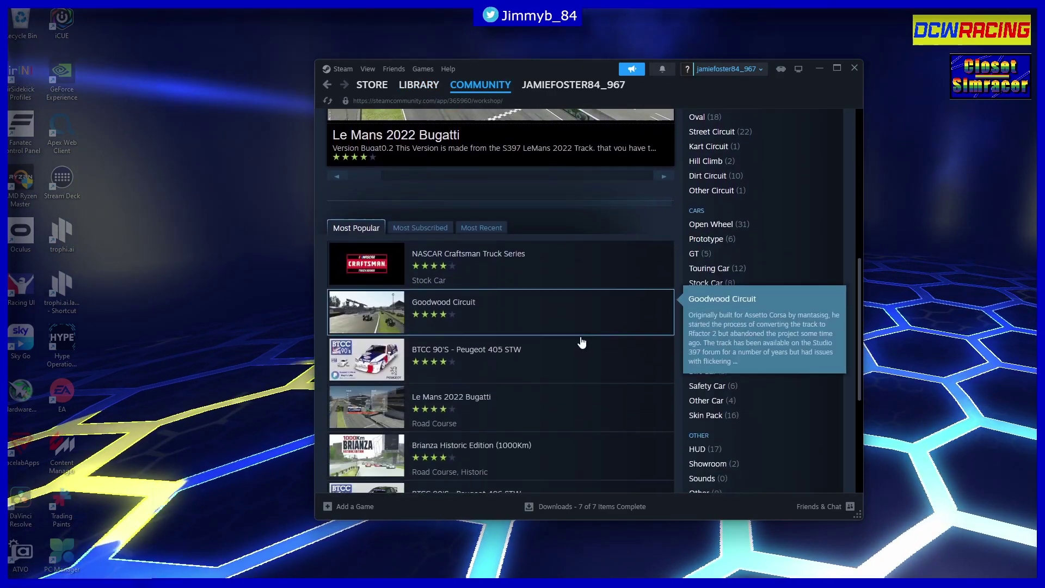
{"action": "scroll", "coordinate": [555, 329], "scroll_direction": "up", "scroll_amount": 5}
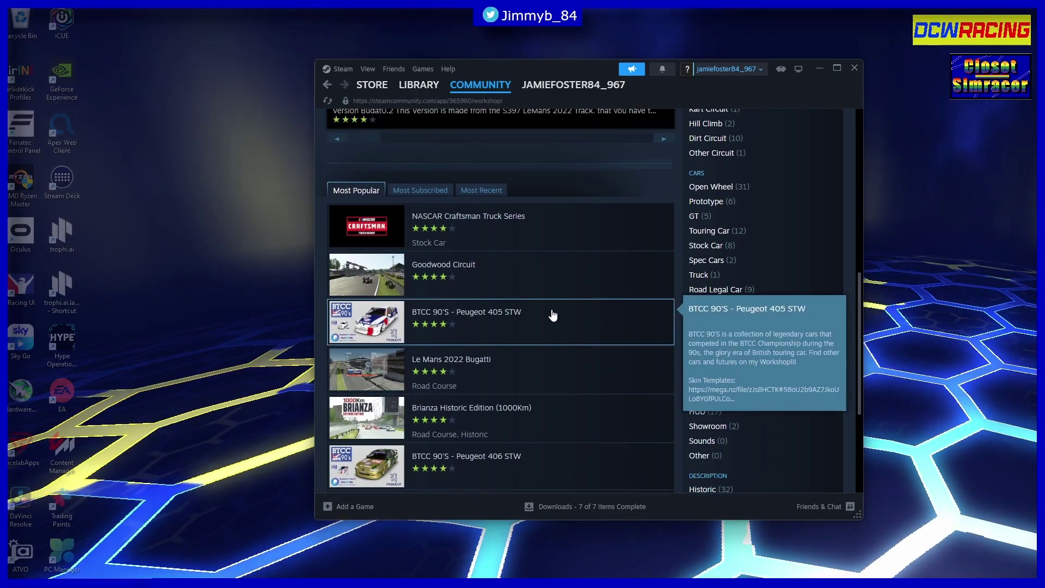
{"action": "scroll", "coordinate": [558, 345], "scroll_direction": "up", "scroll_amount": 2}
{"action": "mouse_move", "coordinate": [391, 215]}
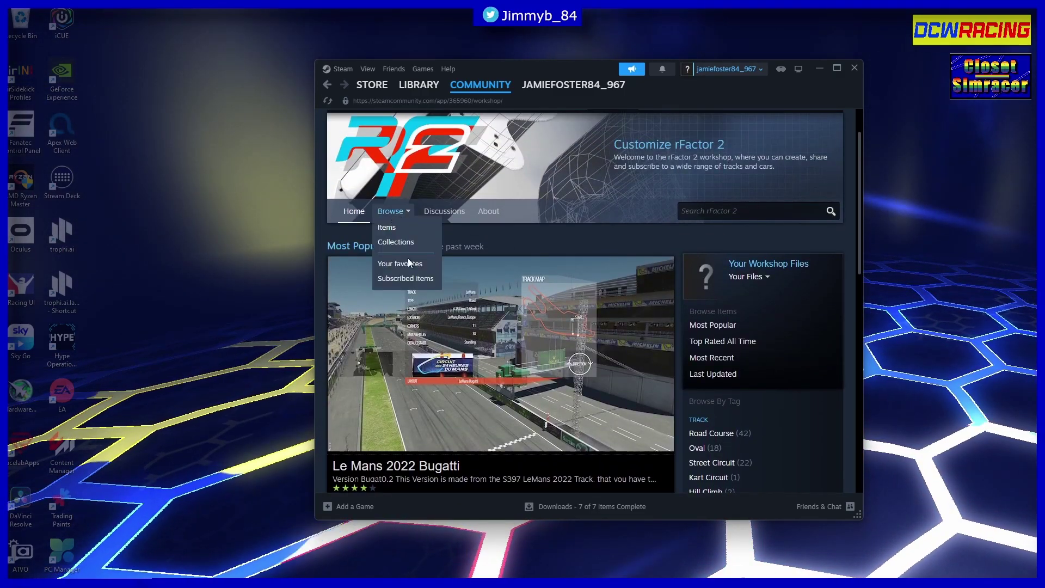
{"action": "left_click", "coordinate": [412, 278]}
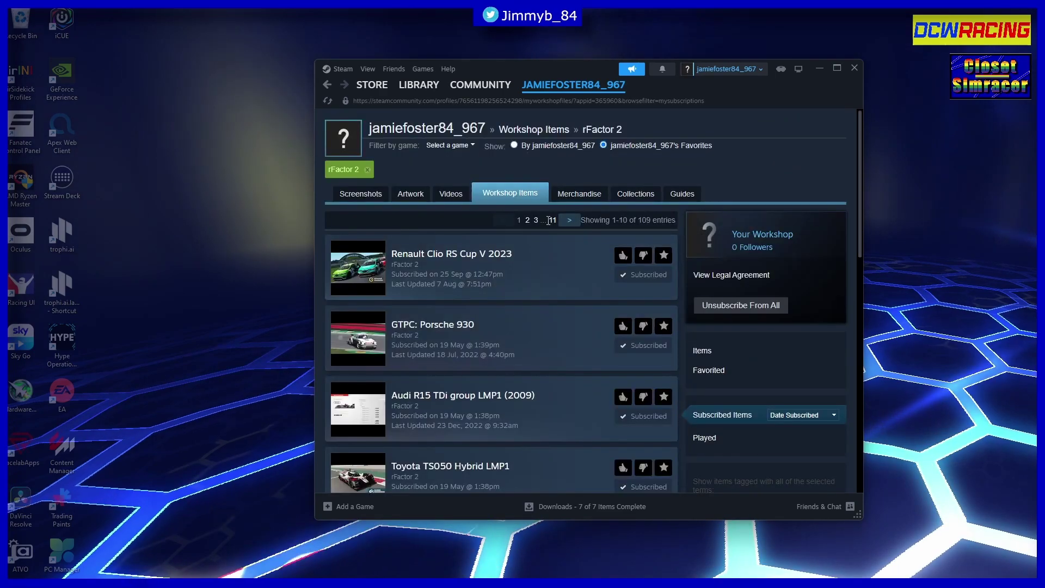
Find the SMG HUD Pack on page 4 of the subscribed items and open its Workshop page
{"action": "left_click", "coordinate": [534, 224]}
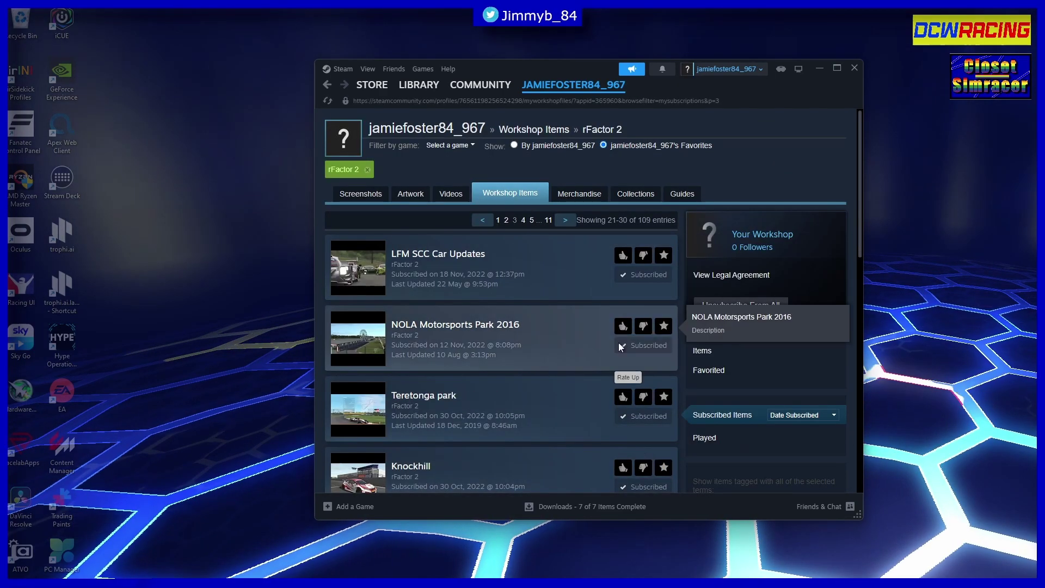
{"action": "left_click", "coordinate": [565, 220]}
{"action": "scroll", "coordinate": [555, 294], "scroll_direction": "down", "scroll_amount": 6}
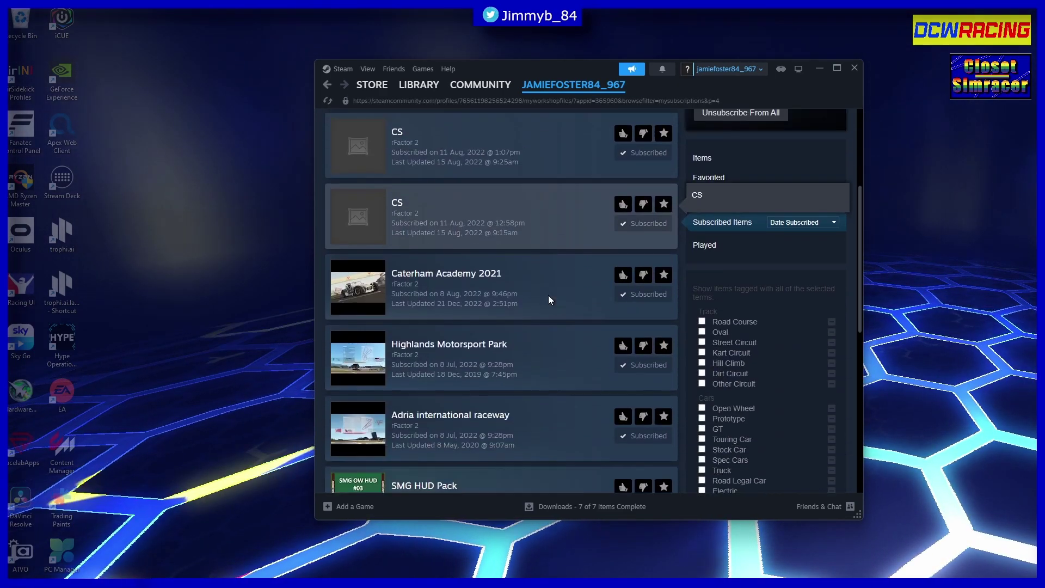
{"action": "scroll", "coordinate": [555, 294], "scroll_direction": "down", "scroll_amount": 4}
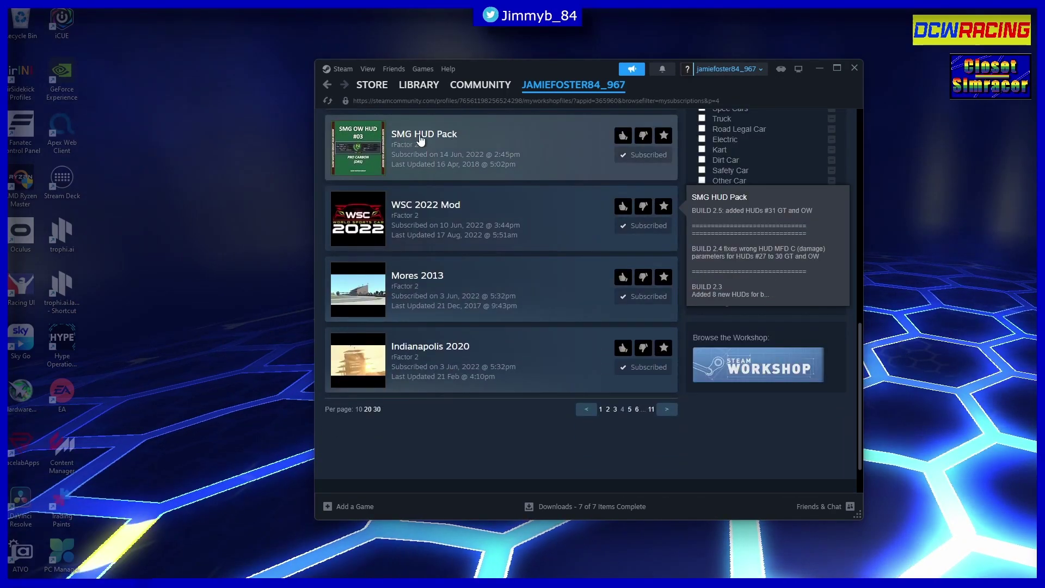
{"action": "left_click", "coordinate": [421, 137]}
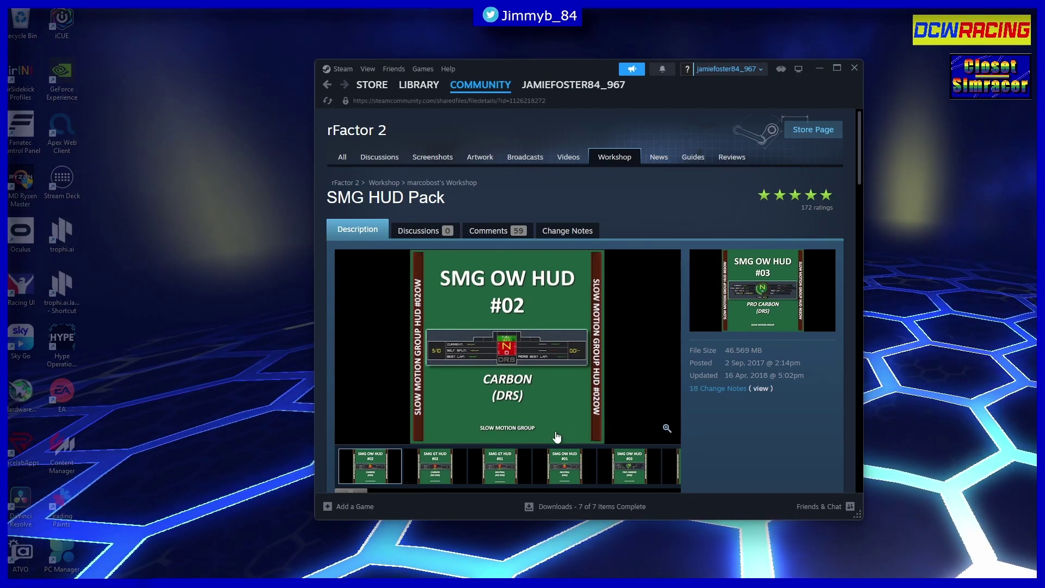
Go to the end of the SMG HUD Pack preview images, enlarge the OW HUD #27 image, and close it
{"action": "scroll", "coordinate": [502, 409], "scroll_direction": "down", "scroll_amount": 2}
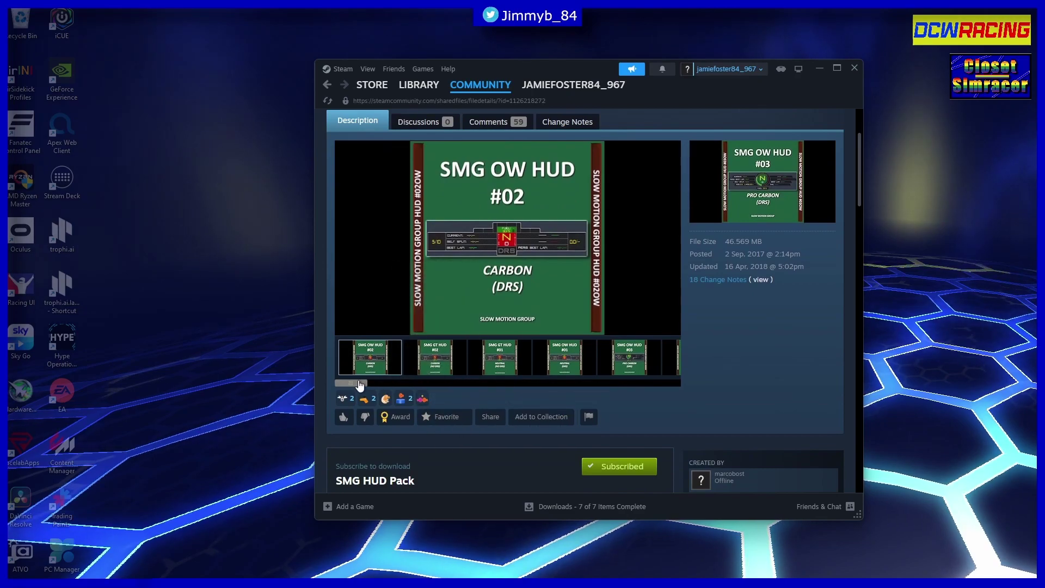
{"action": "left_click_drag", "start_coordinate": [360, 387], "coordinate": [662, 386]}
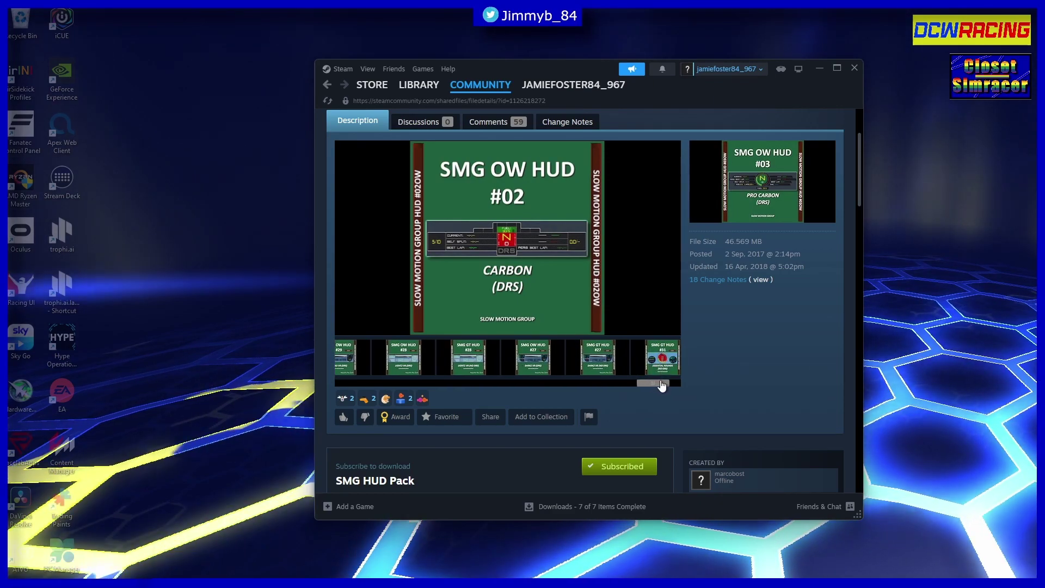
{"action": "left_click", "coordinate": [532, 357]}
{"action": "left_click", "coordinate": [518, 241]}
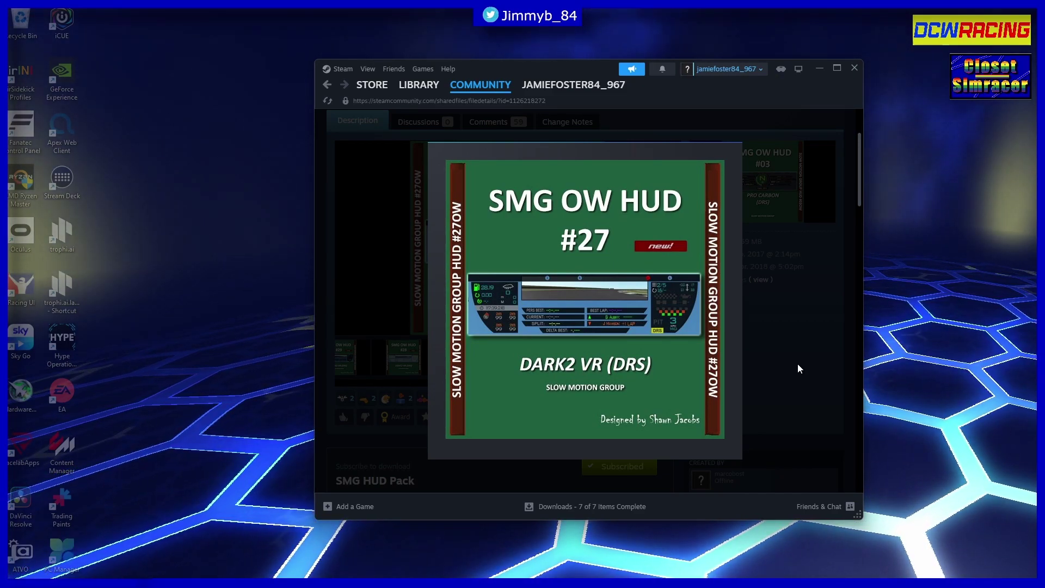
{"action": "left_click", "coordinate": [771, 342]}
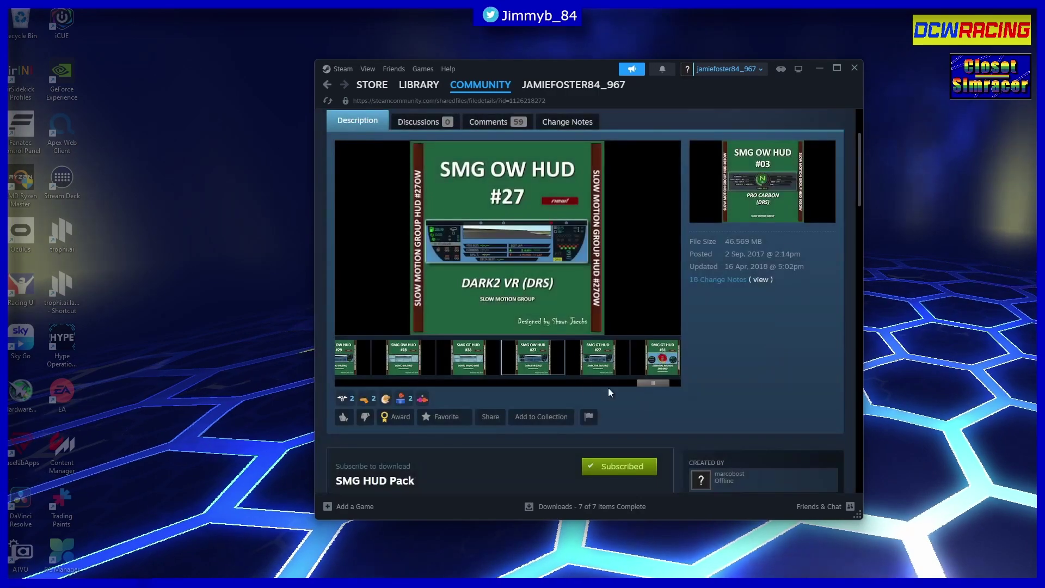
Preview the GT HUD #27, GT HUD #28 and OW HUD #28 images of the pack
{"action": "left_click", "coordinate": [601, 358]}
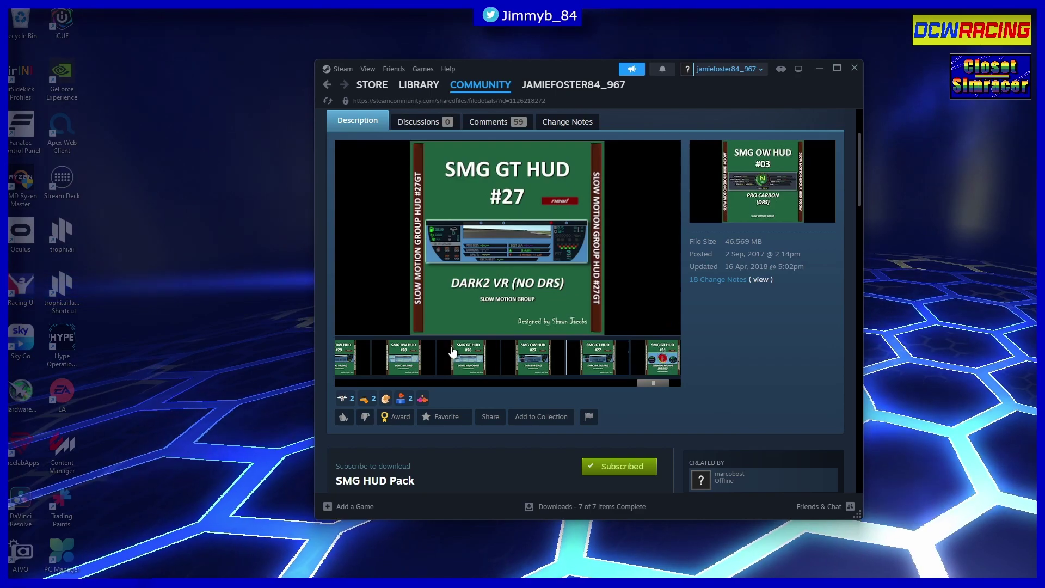
{"action": "left_click", "coordinate": [473, 363]}
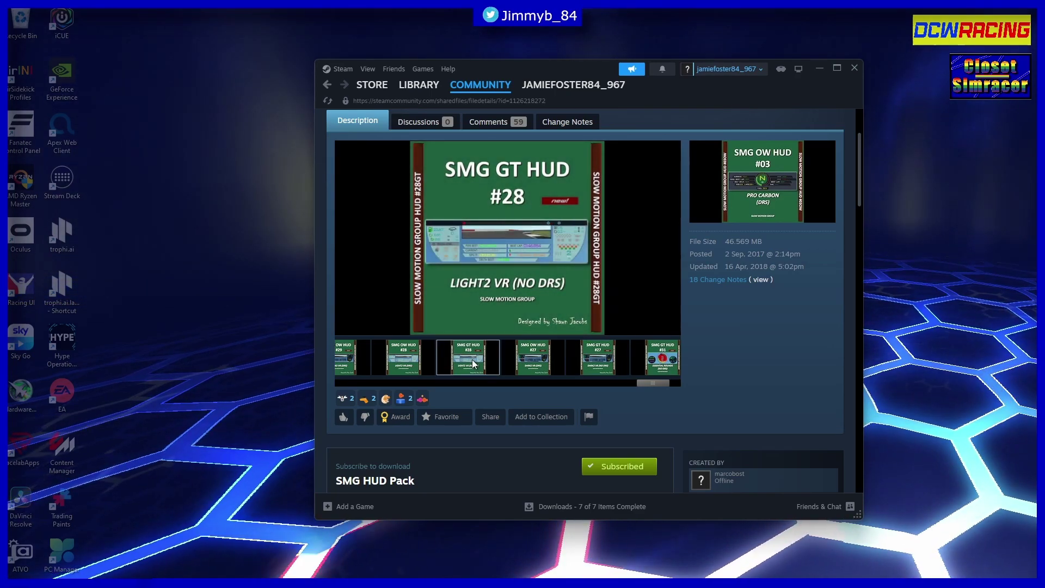
{"action": "left_click", "coordinate": [405, 357]}
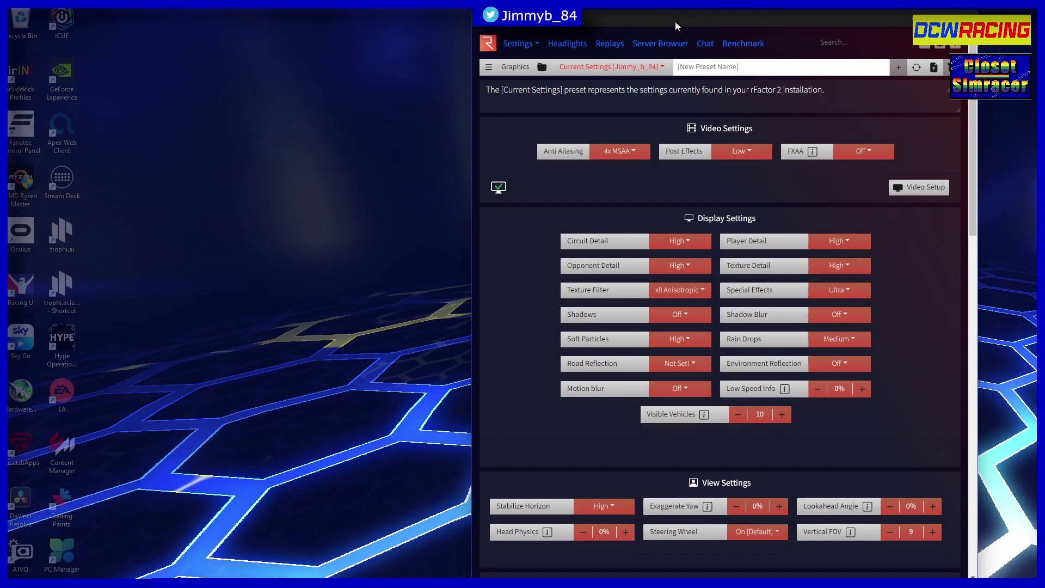
In the rFactor 2 settings app, view the Texture Filter choices in the display settings and close the list without changing it
{"action": "left_click_drag", "start_coordinate": [675, 21], "coordinate": [671, 25]}
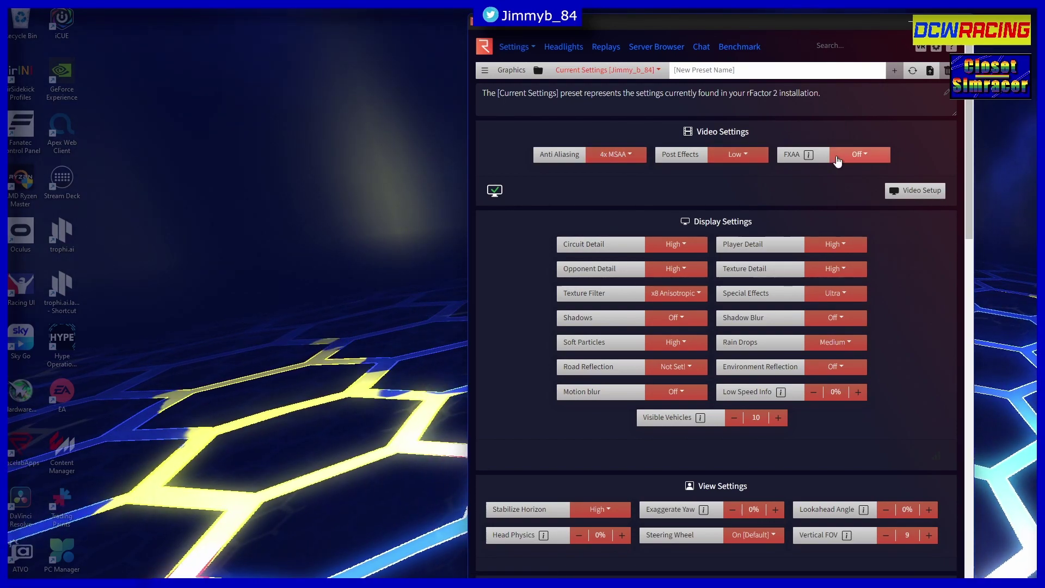
{"action": "scroll", "coordinate": [906, 243], "scroll_direction": "down", "scroll_amount": 2}
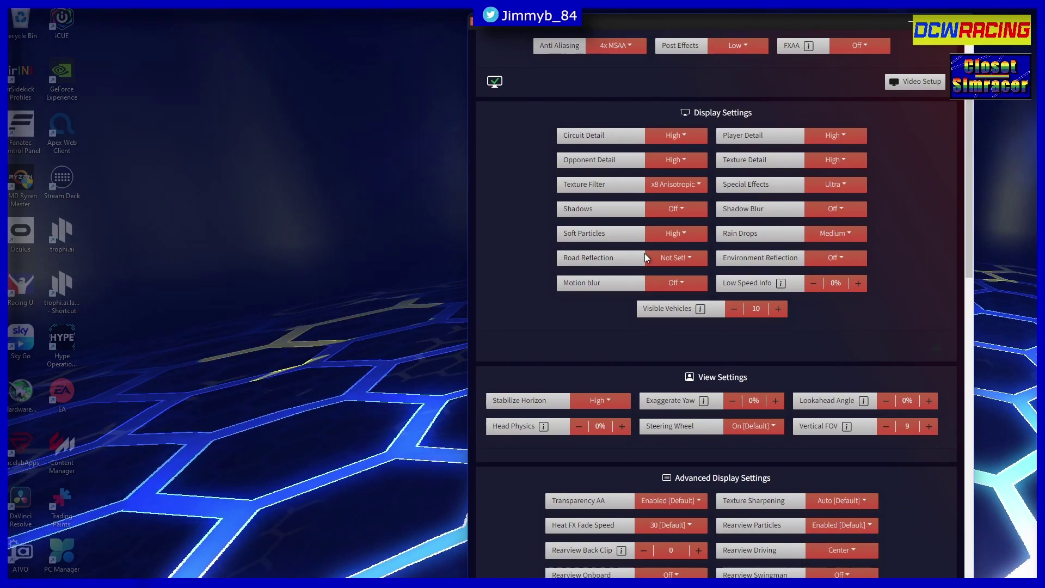
{"action": "left_click", "coordinate": [695, 186]}
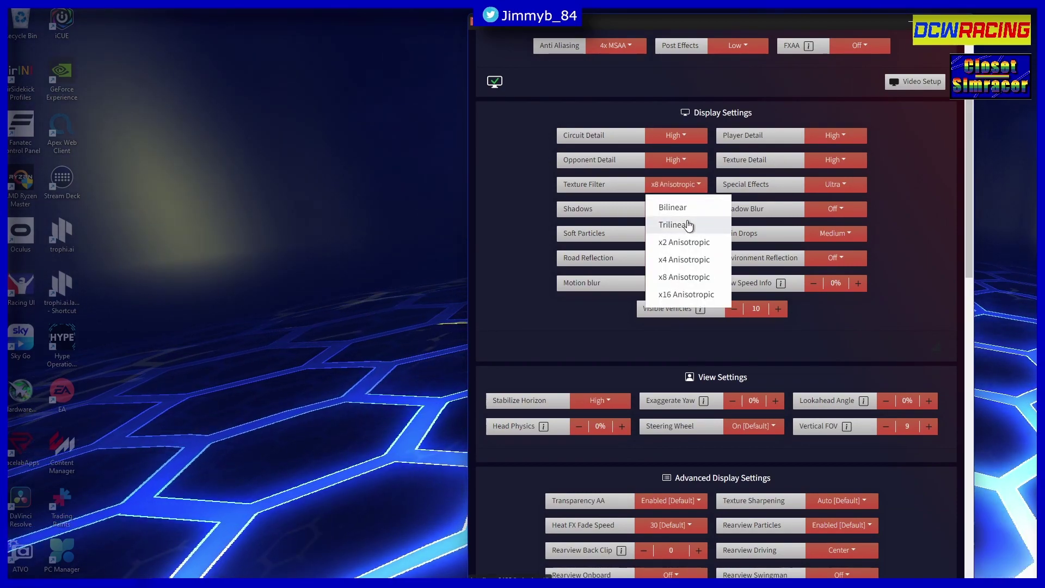
{"action": "left_click", "coordinate": [518, 239]}
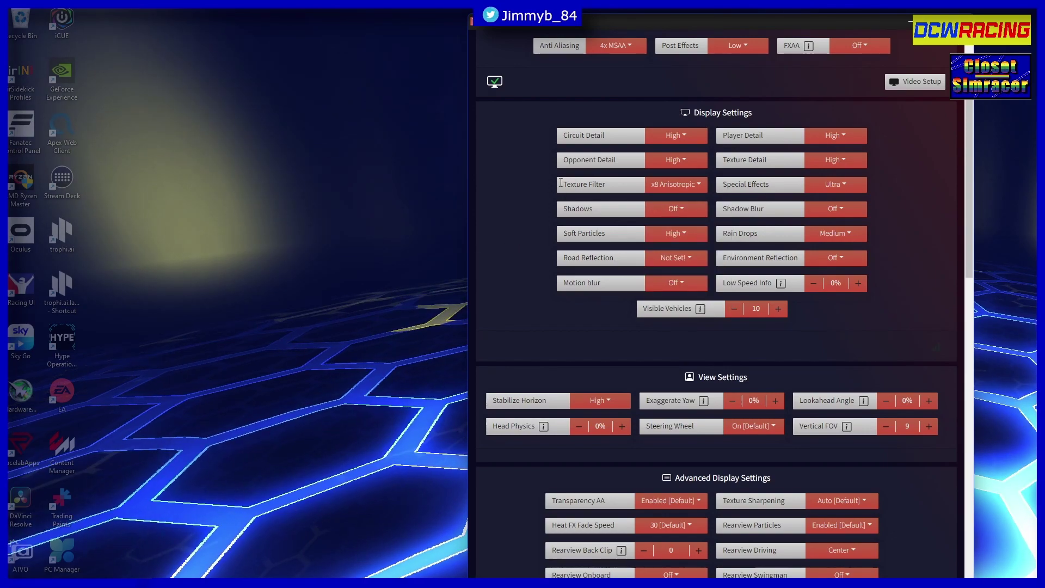
Examine the graphics settings from the display and view options through VRToolkit + ReShade, OpenVR FSR and OpenVR Foveated
{"action": "scroll", "coordinate": [519, 186], "scroll_direction": "down", "scroll_amount": 2}
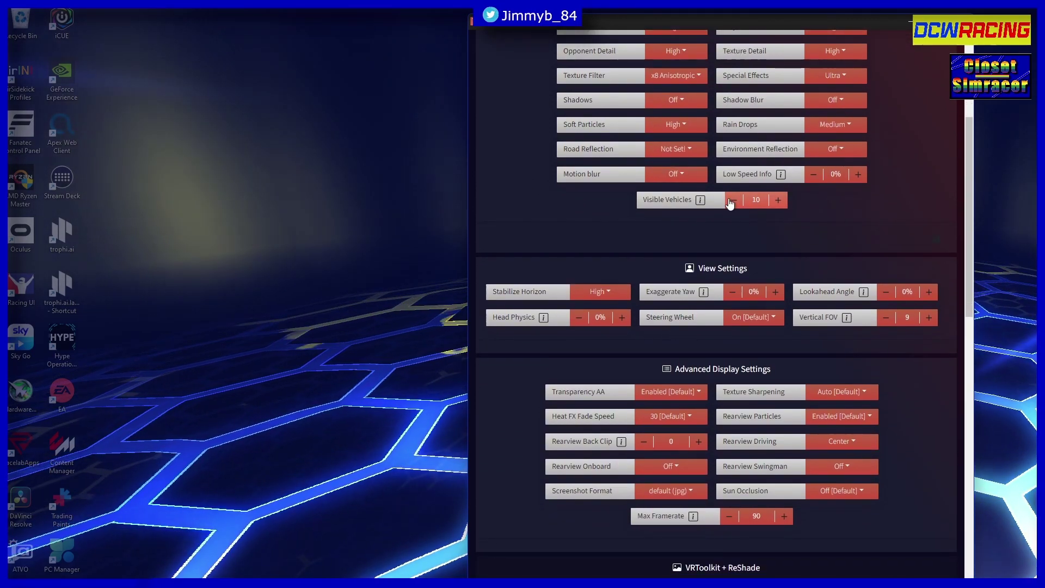
{"action": "scroll", "coordinate": [539, 191], "scroll_direction": "down", "scroll_amount": 2}
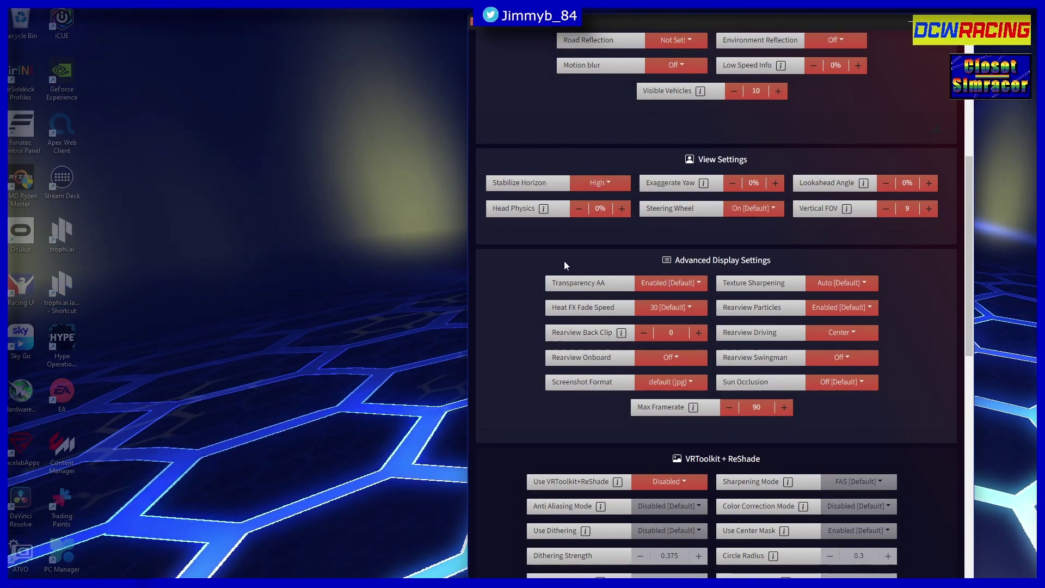
{"action": "scroll", "coordinate": [509, 260], "scroll_direction": "down", "scroll_amount": 2}
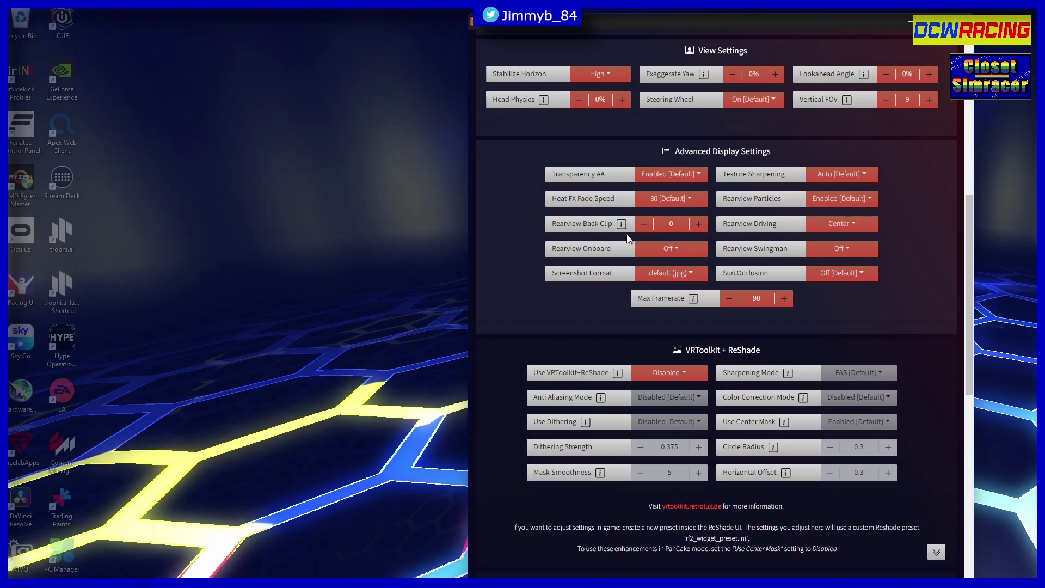
{"action": "scroll", "coordinate": [488, 217], "scroll_direction": "down", "scroll_amount": 2}
{"action": "scroll", "coordinate": [501, 198], "scroll_direction": "up", "scroll_amount": 1}
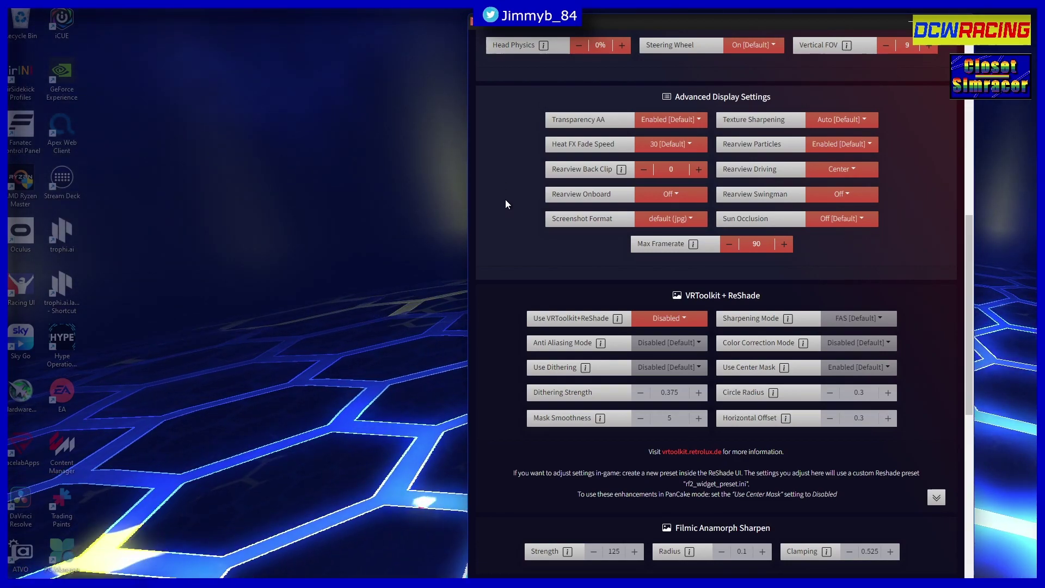
{"action": "scroll", "coordinate": [511, 243], "scroll_direction": "up", "scroll_amount": 10}
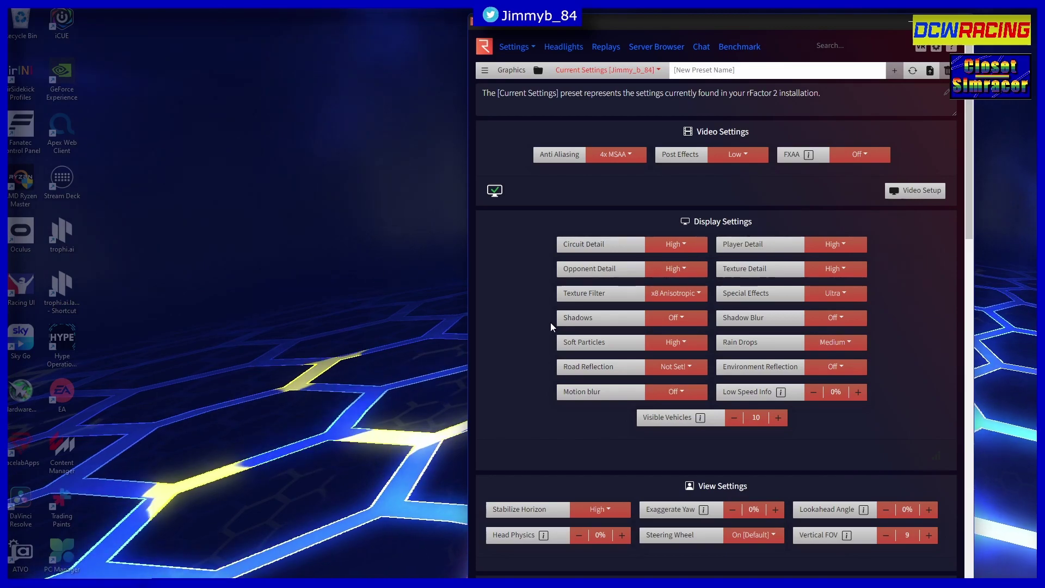
{"action": "scroll", "coordinate": [546, 309], "scroll_direction": "down", "scroll_amount": 12}
{"action": "scroll", "coordinate": [546, 312], "scroll_direction": "down", "scroll_amount": 5}
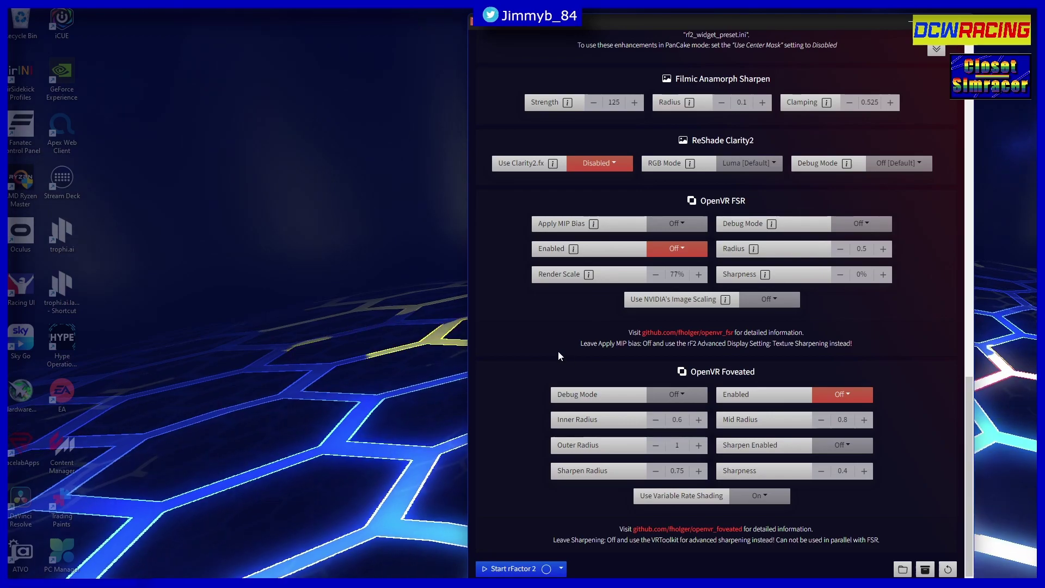
{"action": "scroll", "coordinate": [546, 342], "scroll_direction": "up", "scroll_amount": 3}
{"action": "scroll", "coordinate": [547, 341], "scroll_direction": "up", "scroll_amount": 10}
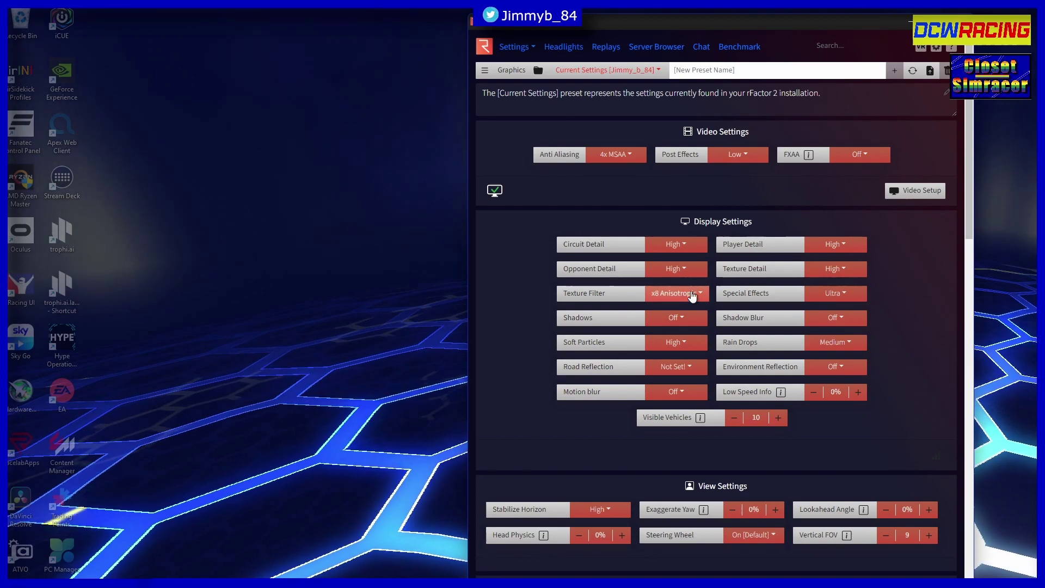
Open the Headlights page and view the Enable App Headlights options without changing them
{"action": "left_click", "coordinate": [569, 48]}
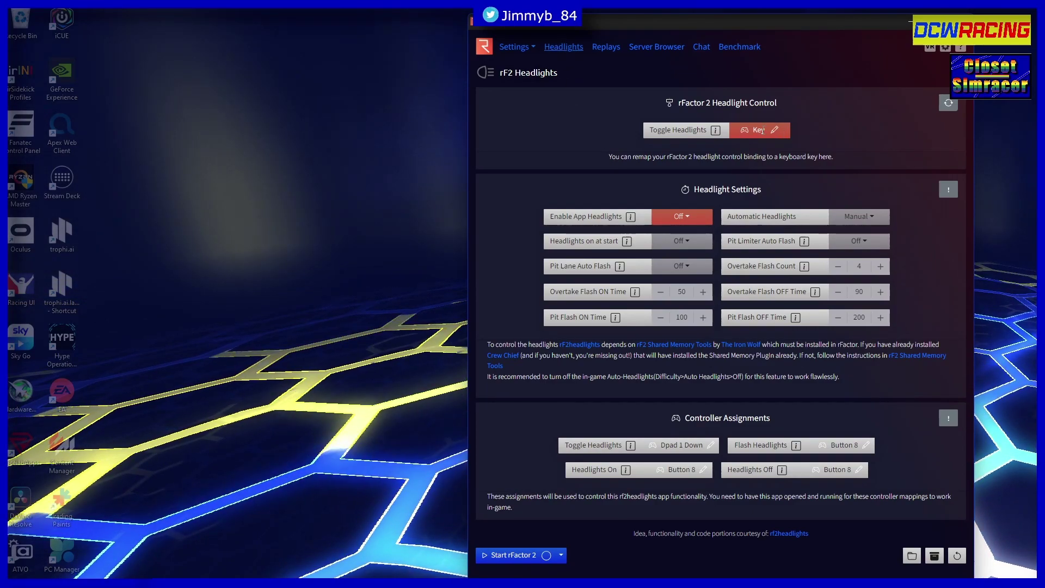
{"action": "left_click", "coordinate": [687, 216]}
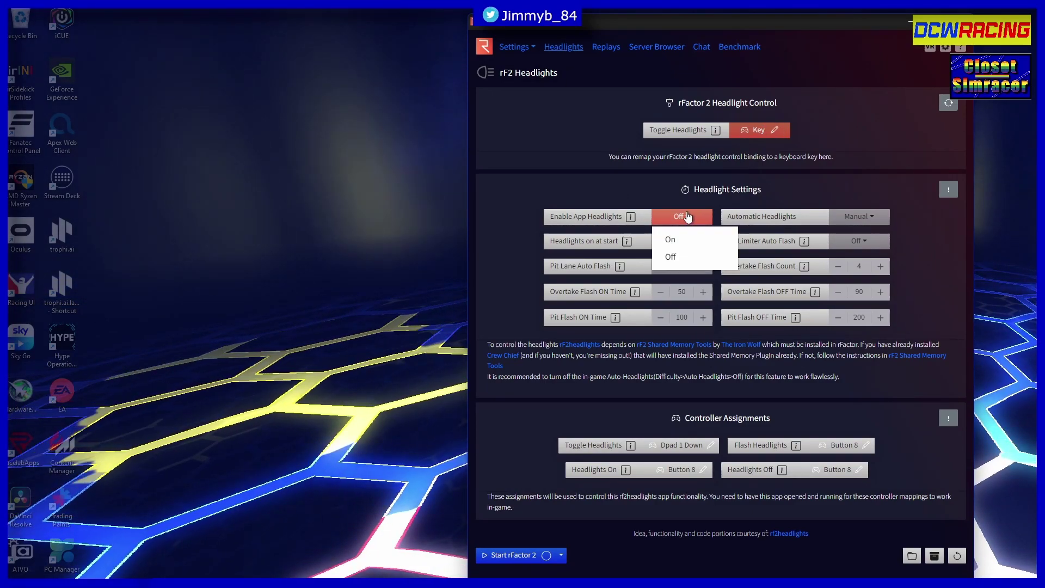
{"action": "left_click", "coordinate": [689, 216]}
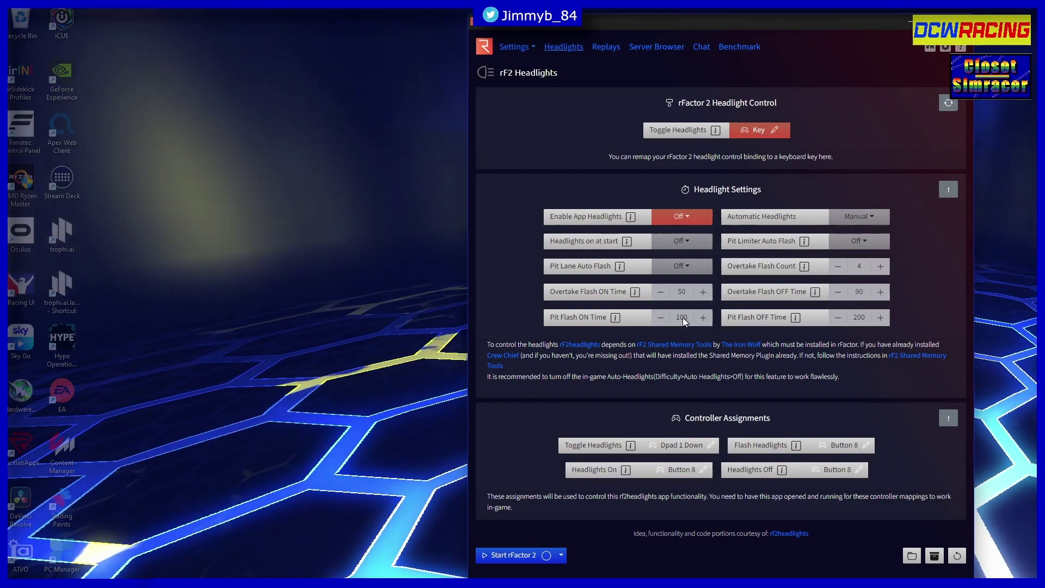
Open the Replay Manager and look through the list of saved replays
{"action": "left_click", "coordinate": [606, 47]}
{"action": "scroll", "coordinate": [732, 264], "scroll_direction": "down", "scroll_amount": 7}
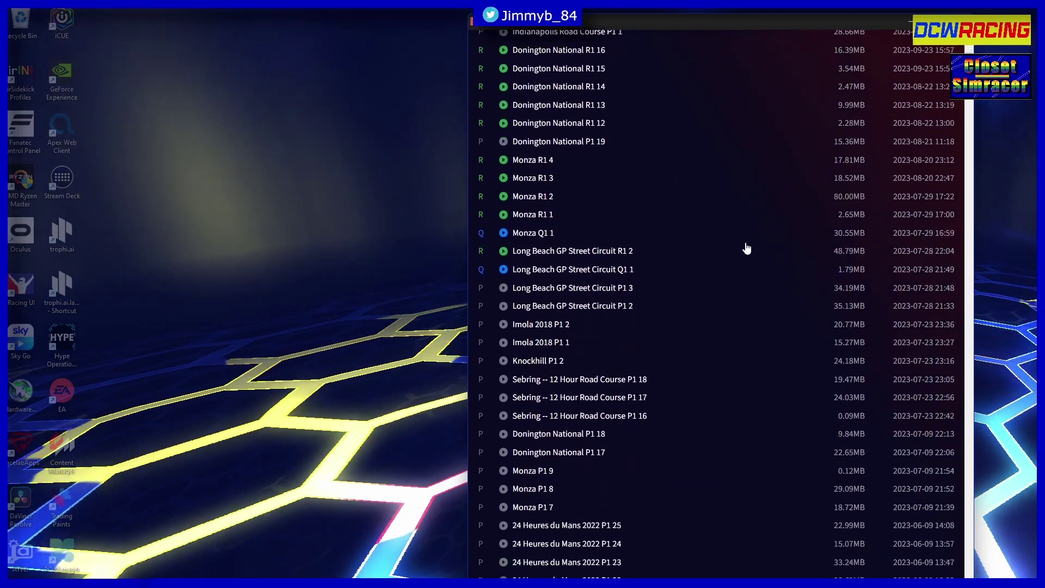
{"action": "left_click_drag", "start_coordinate": [969, 130], "coordinate": [975, 48]}
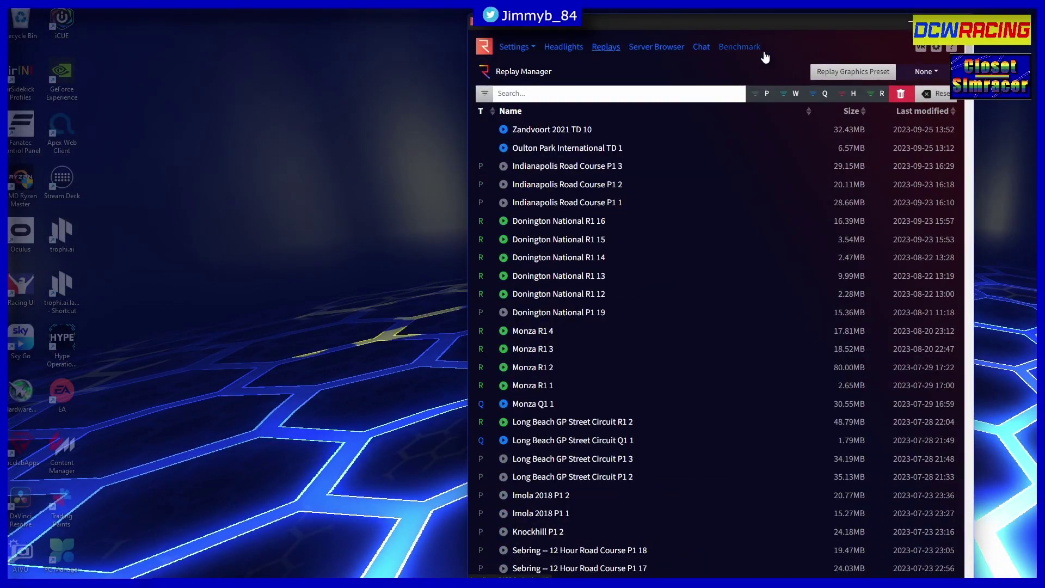
View the Benchmark page and return to the Headlights page
{"action": "left_click", "coordinate": [741, 49]}
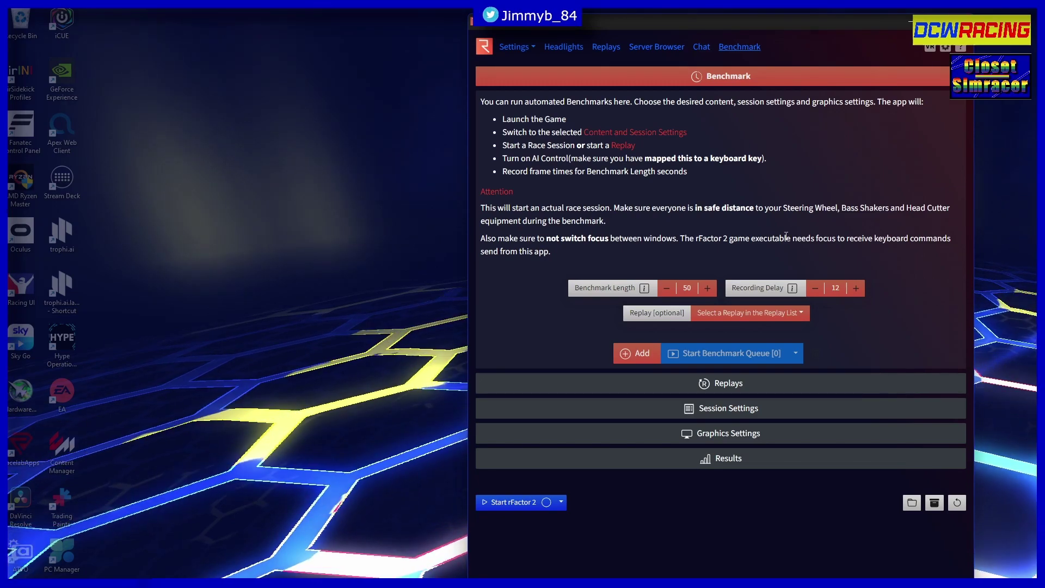
{"action": "left_click", "coordinate": [566, 49]}
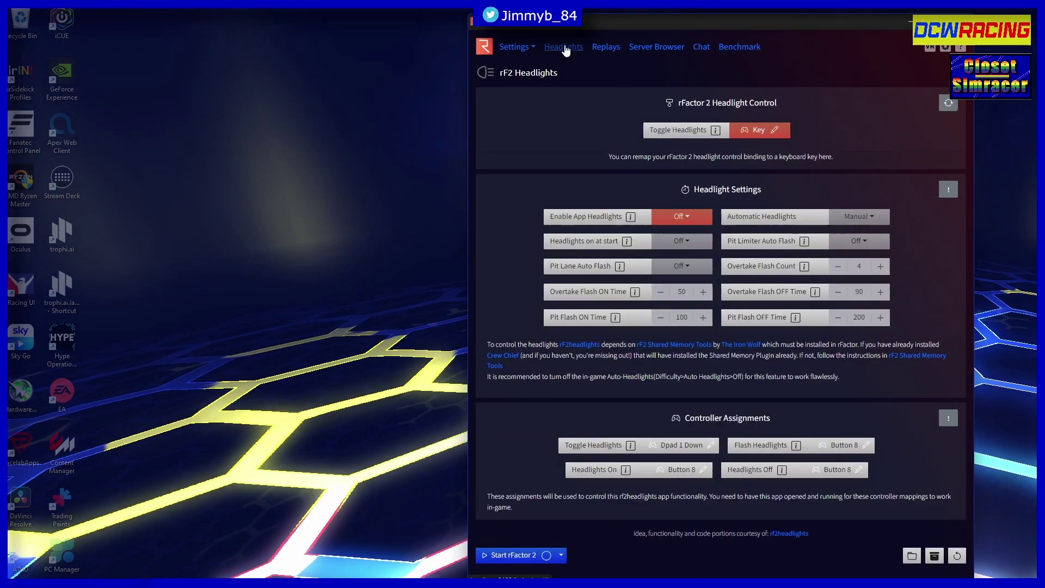